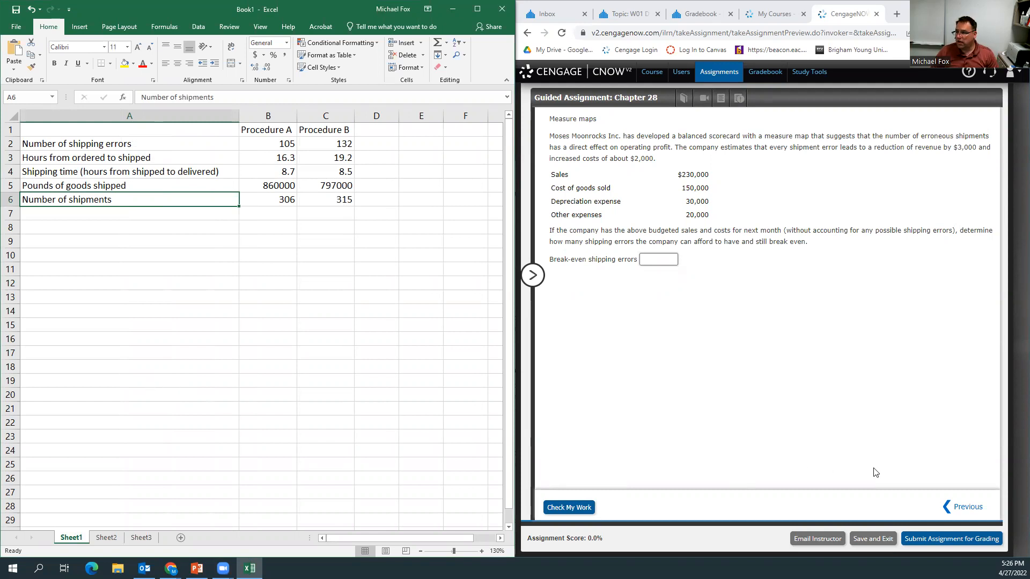
# Step: Return to the Performance metrics question in the assignment, and label cell A8 "Shipping errors per shipment" in the Excel worksheet
pyautogui.click(953, 510)
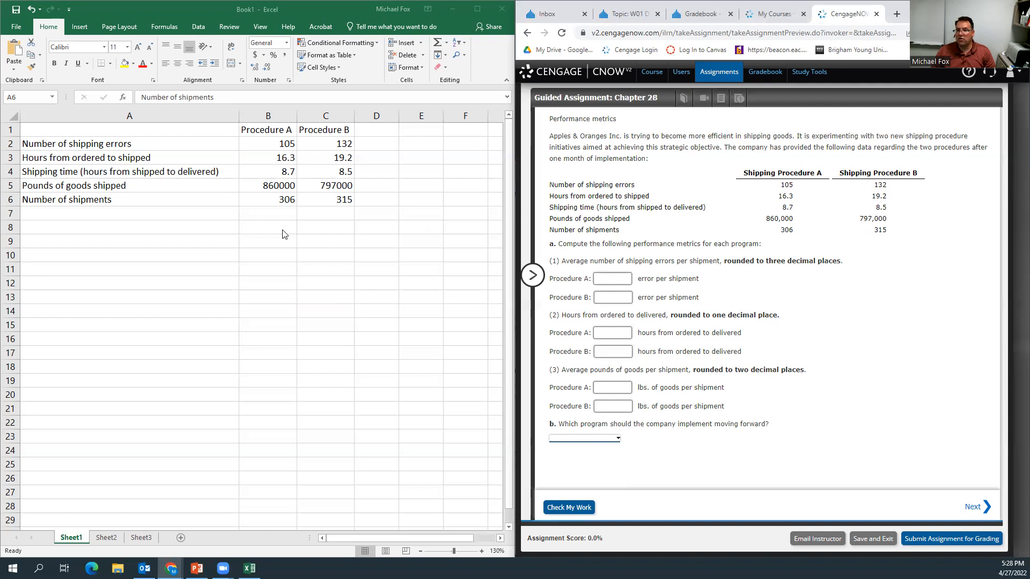
pyautogui.click(103, 227)
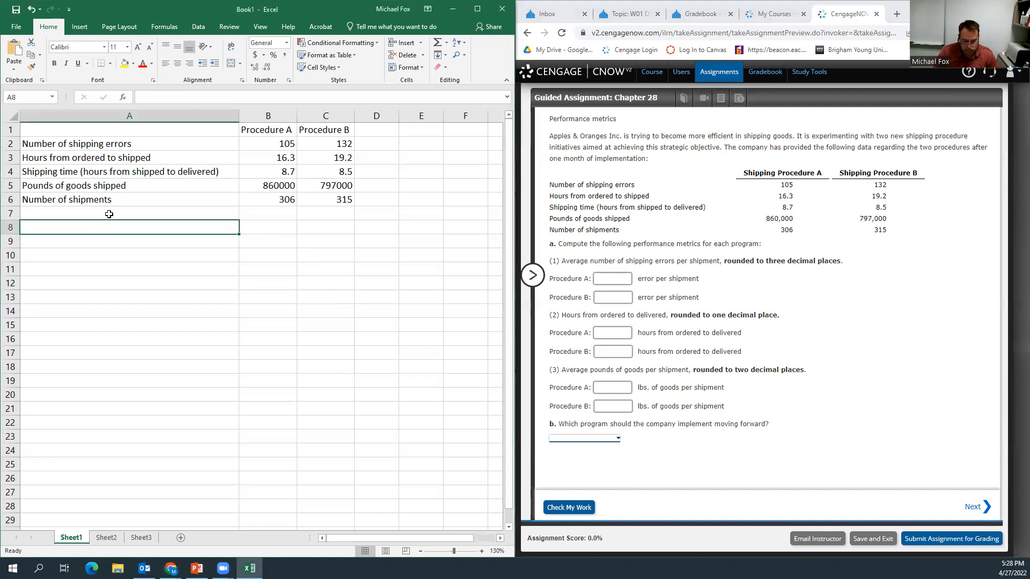
pyautogui.write('Shipping errors per shipment')
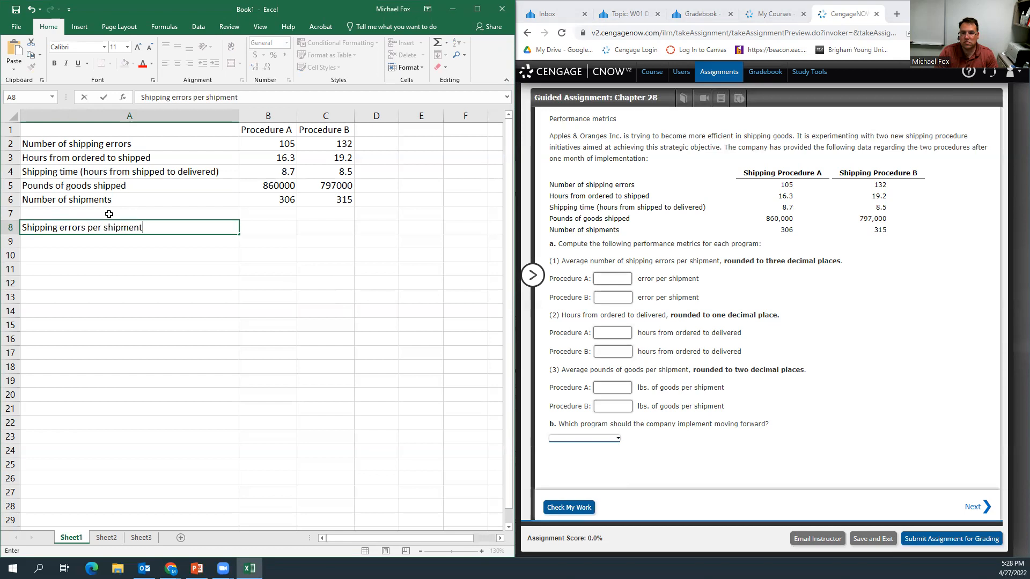
pyautogui.press('Tab')
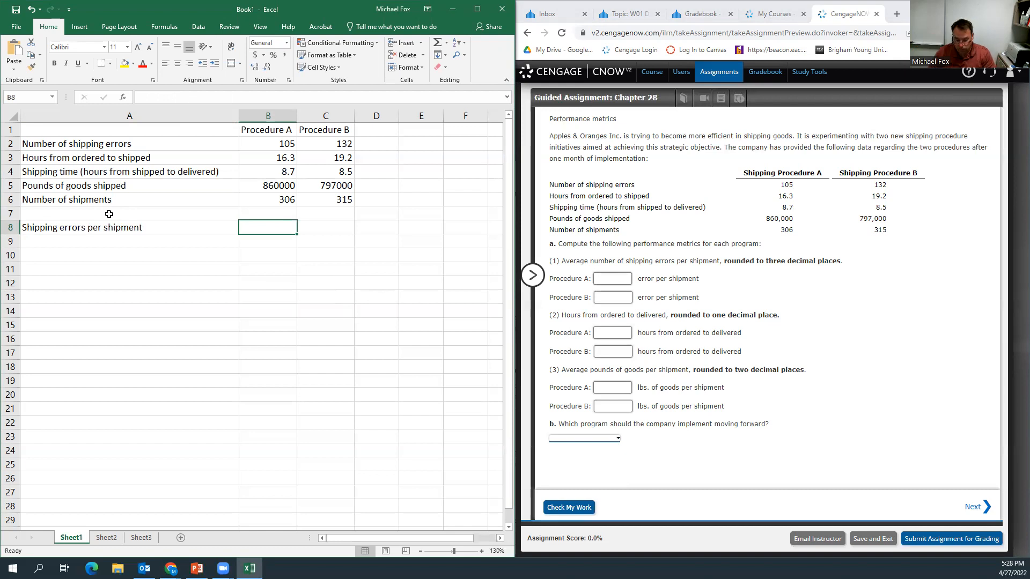
# Step: Calculate Procedure A's shipping errors per shipment in B8 as =B2/B6, and fill the formula across to C8 for Procedure B
pyautogui.write('=')
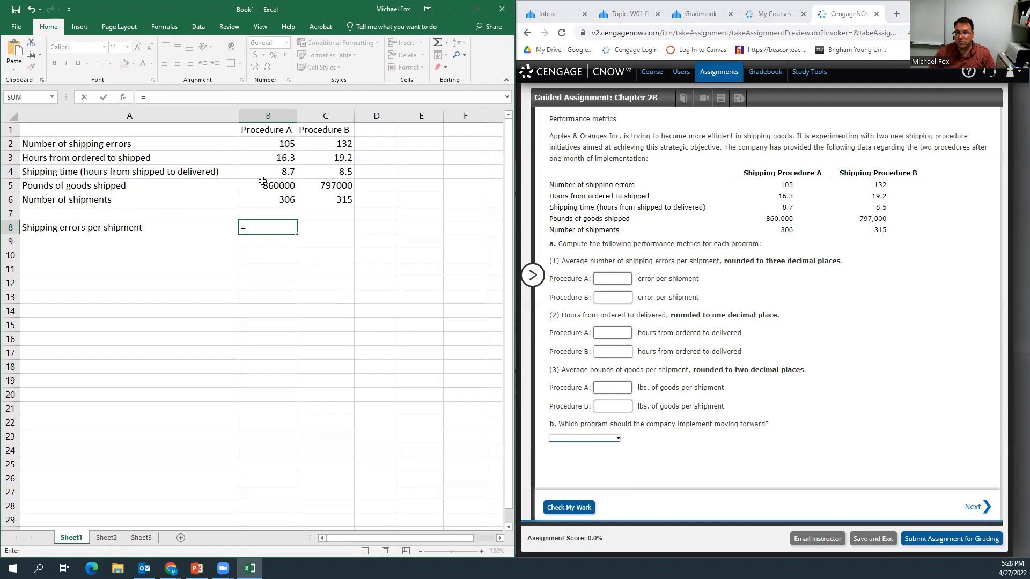
pyautogui.click(273, 144)
pyautogui.write('/')
pyautogui.click(268, 200)
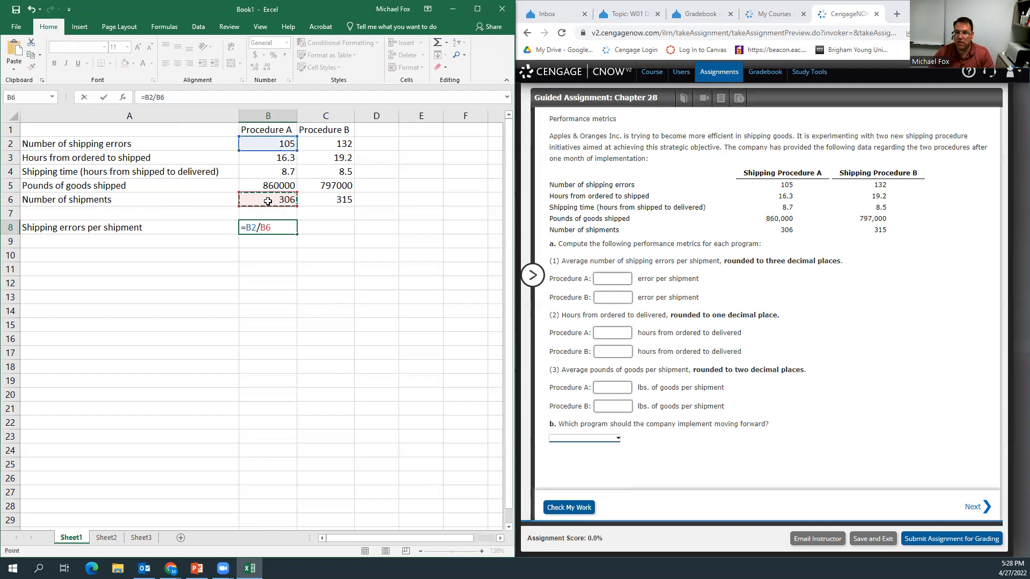
pyautogui.press('Return')
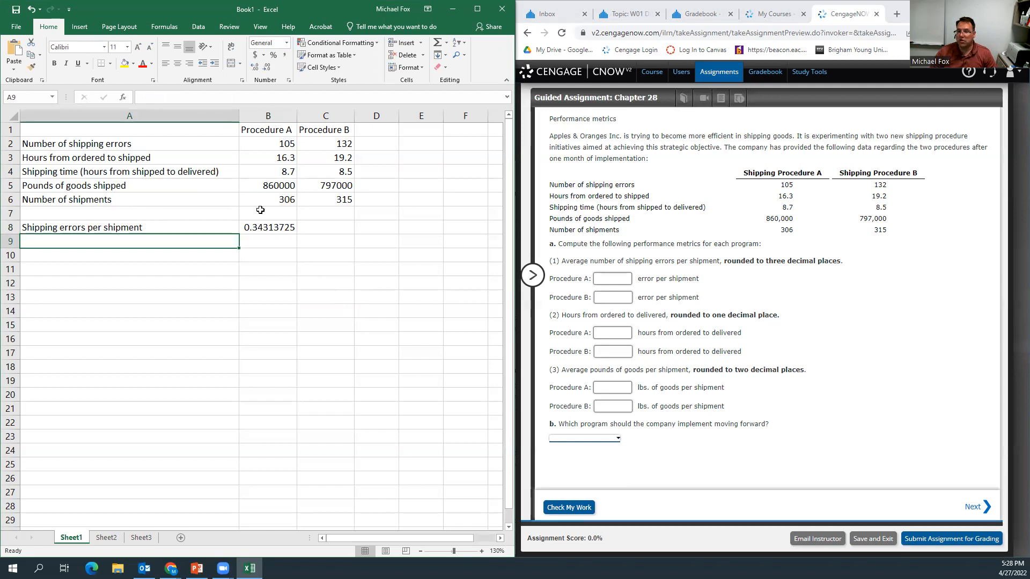
pyautogui.click(268, 227)
pyautogui.moveTo(297, 235); pyautogui.dragTo(325, 231)
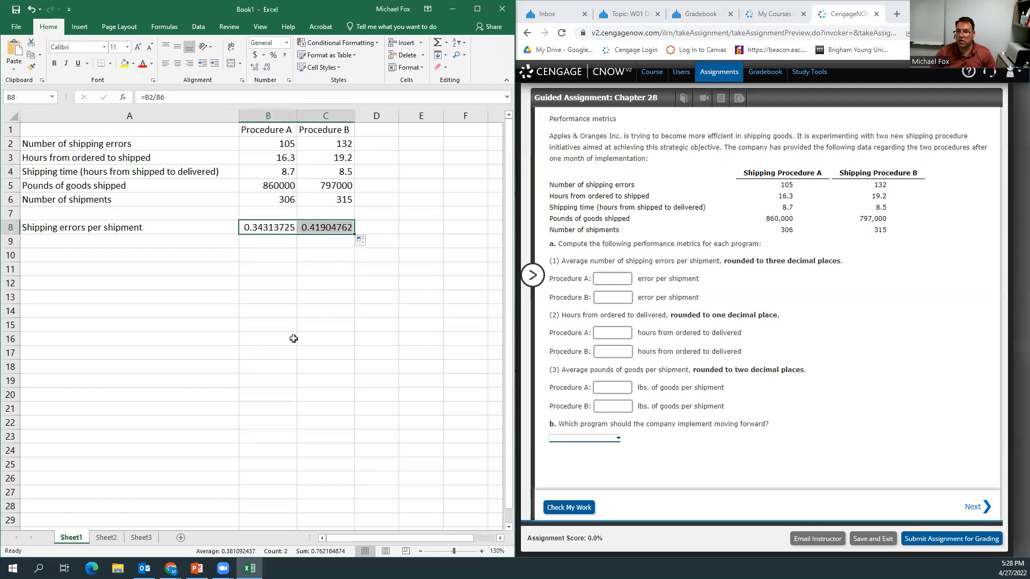
# Step: Reduce the displayed decimals of the errors-per-shipment results in B8:C8 to three places
pyautogui.click(266, 68)
pyautogui.click(266, 68)
pyautogui.click(266, 68)
pyautogui.click(266, 68)
pyautogui.click(266, 68)
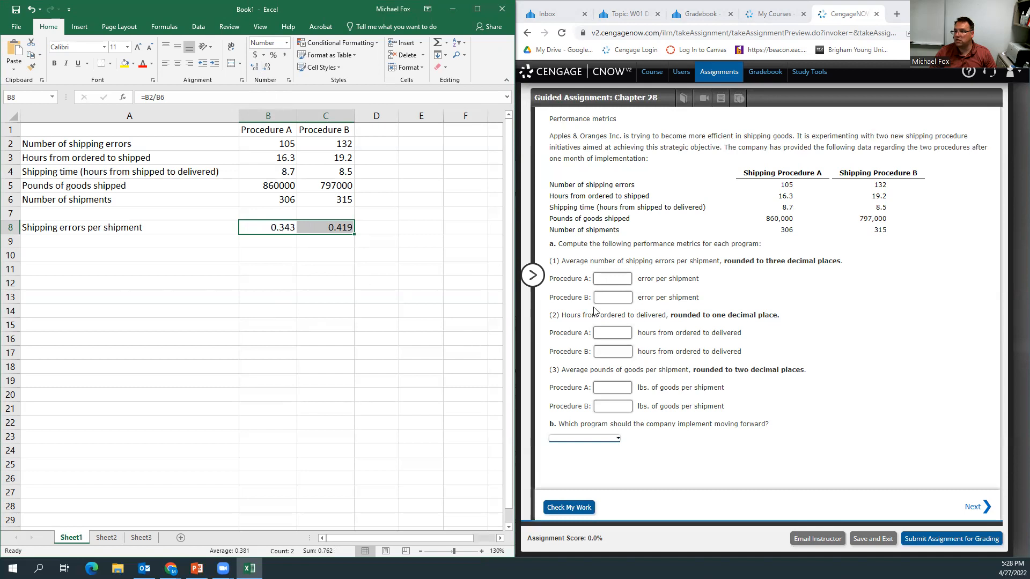
# Step: In the browser assignment, answer part (1) with .343 for Procedure A and .419 for Procedure B, and check the work
pyautogui.click(604, 279)
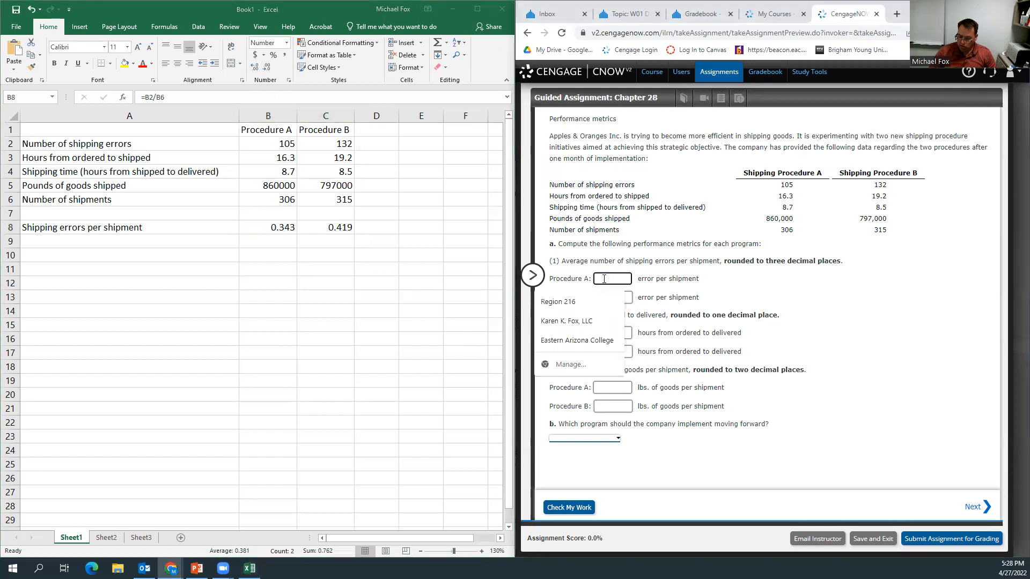
pyautogui.write('.343')
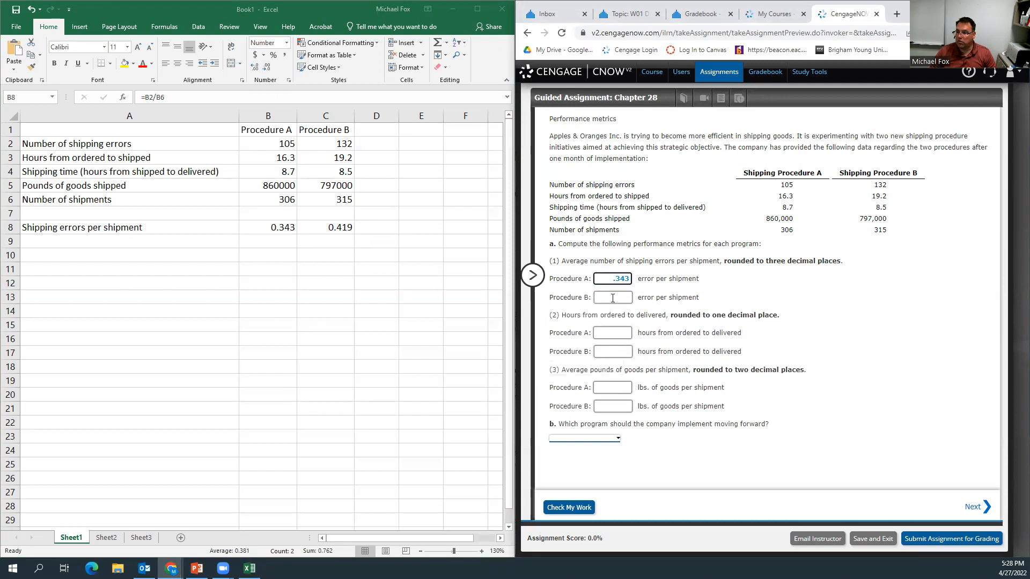
pyautogui.click(614, 299)
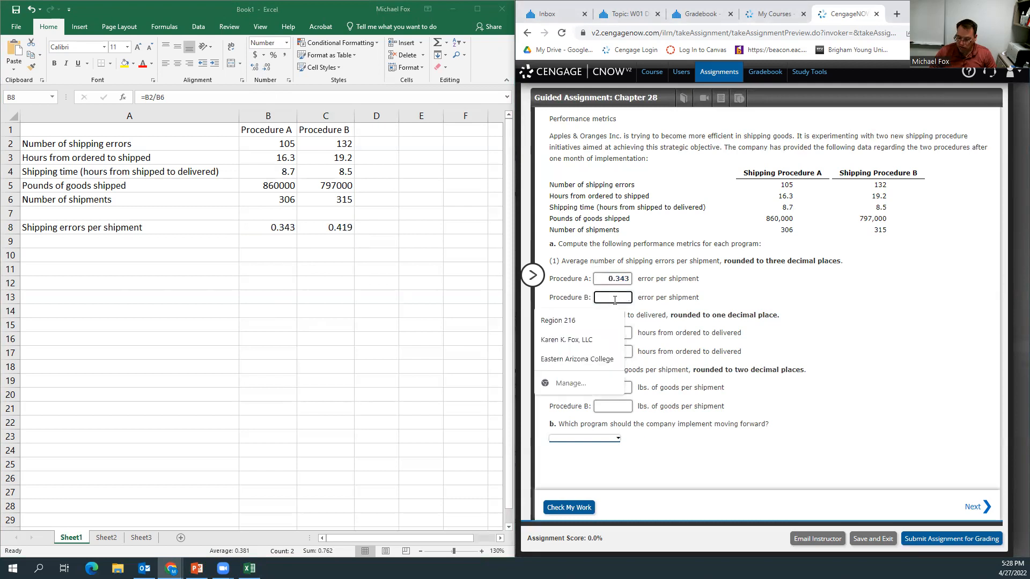
pyautogui.write('.419')
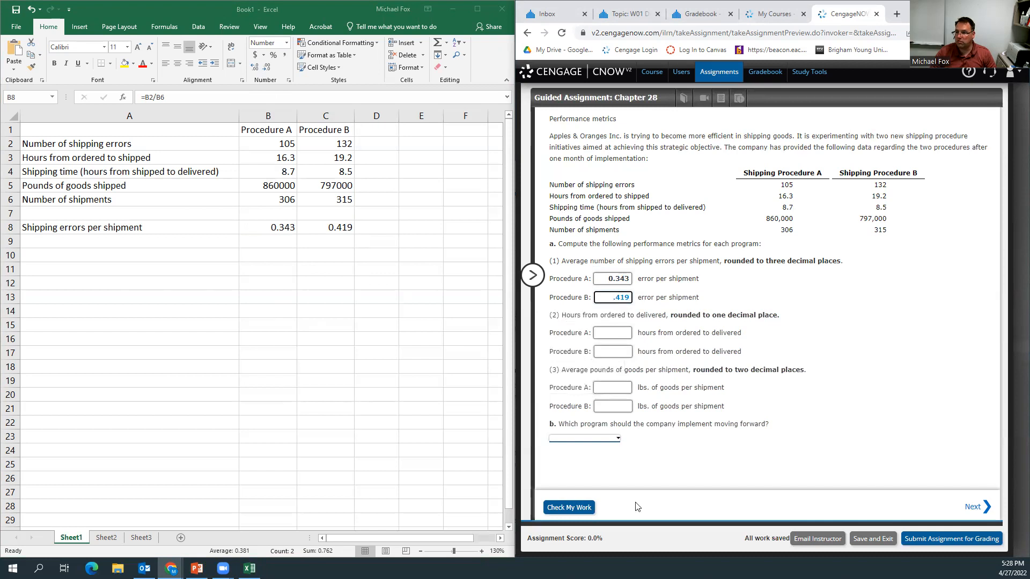
pyautogui.click(591, 516)
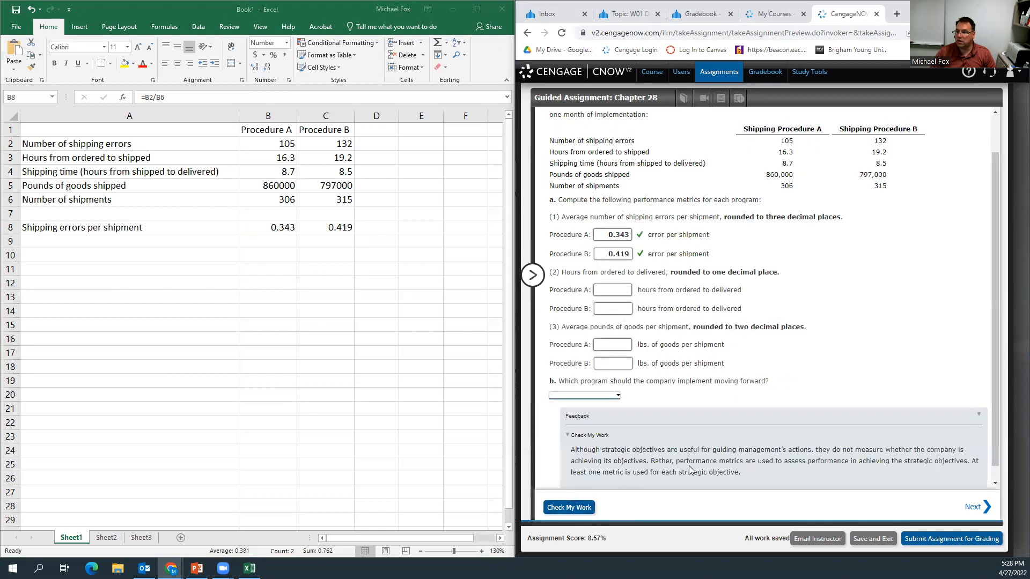
pyautogui.scroll(1, 688, 467)
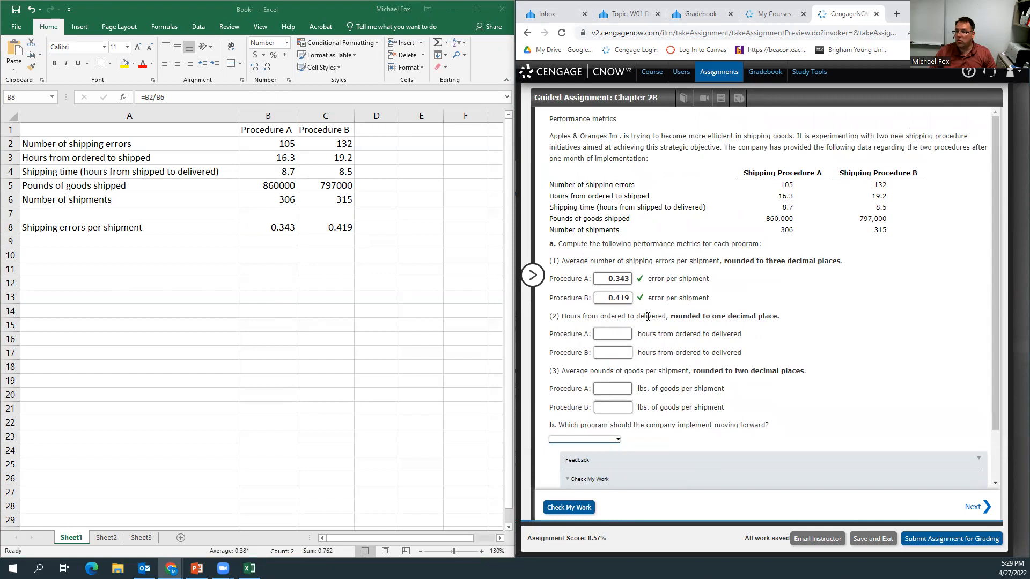
# Step: Back in the Excel worksheet, label cell A9 "hours from ordered to delivered"
pyautogui.click(39, 243)
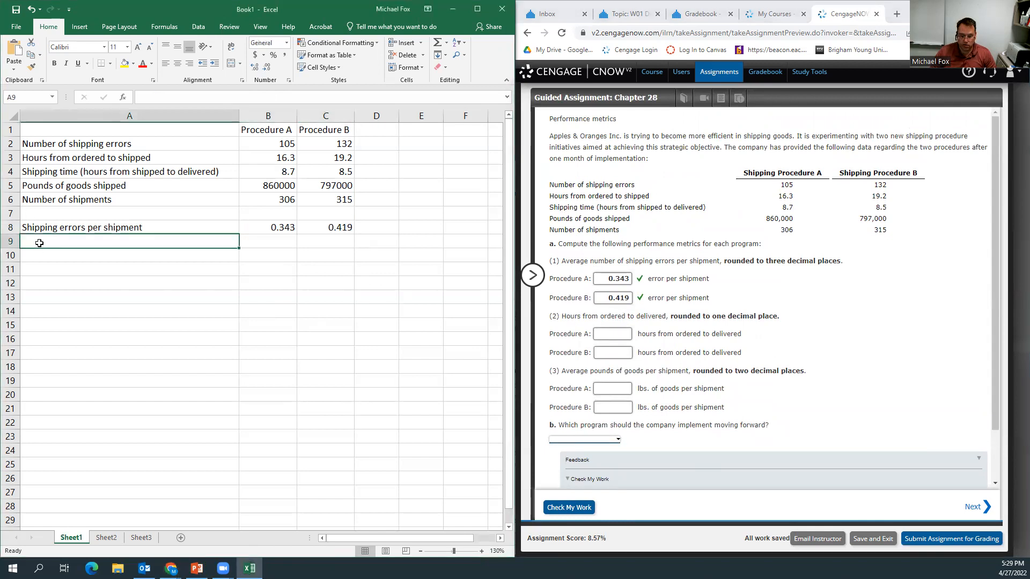
pyautogui.write('hours from ')
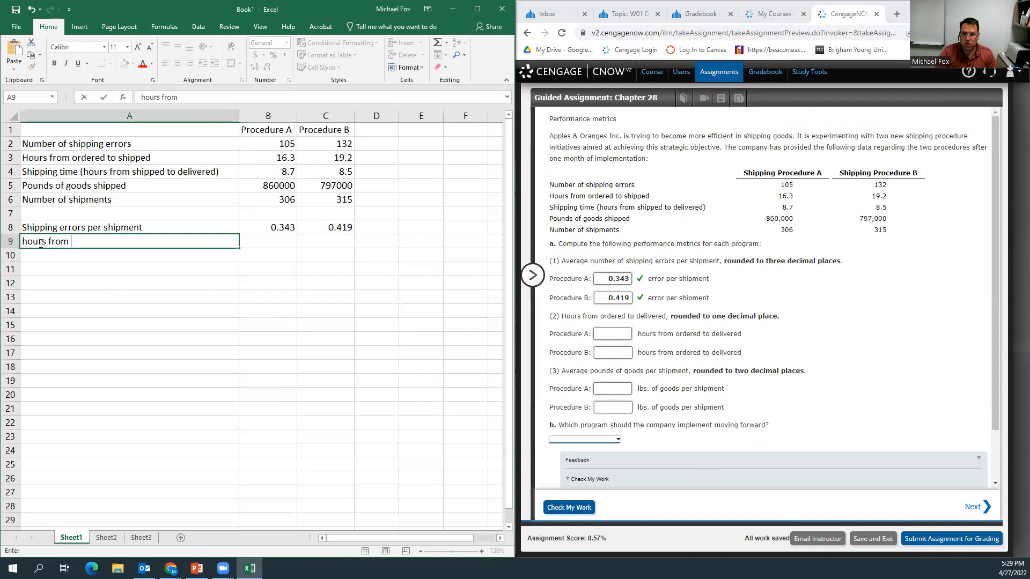
pyautogui.write('ordered to del')
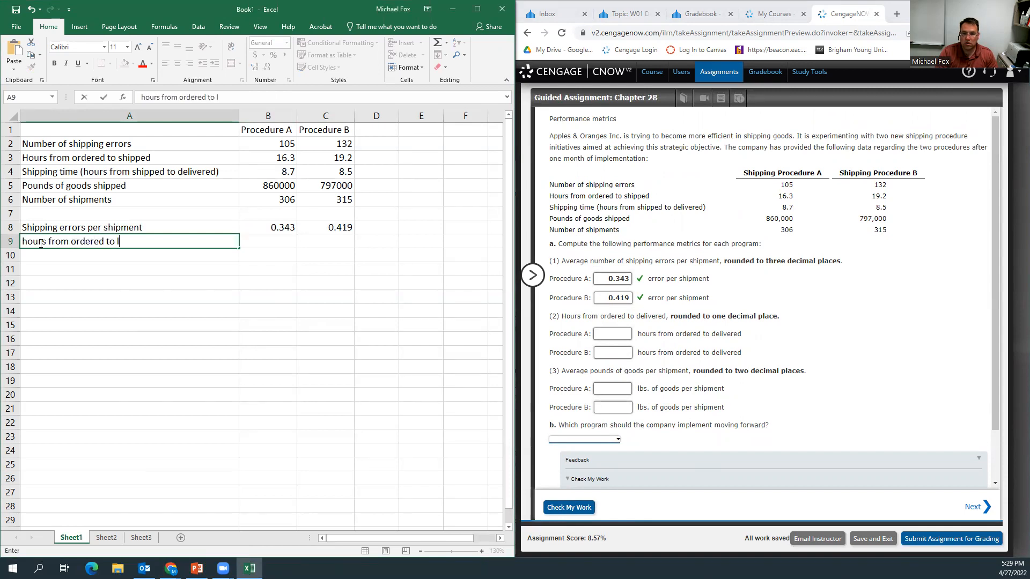
pyautogui.write('ivered')
pyautogui.press('Tab')
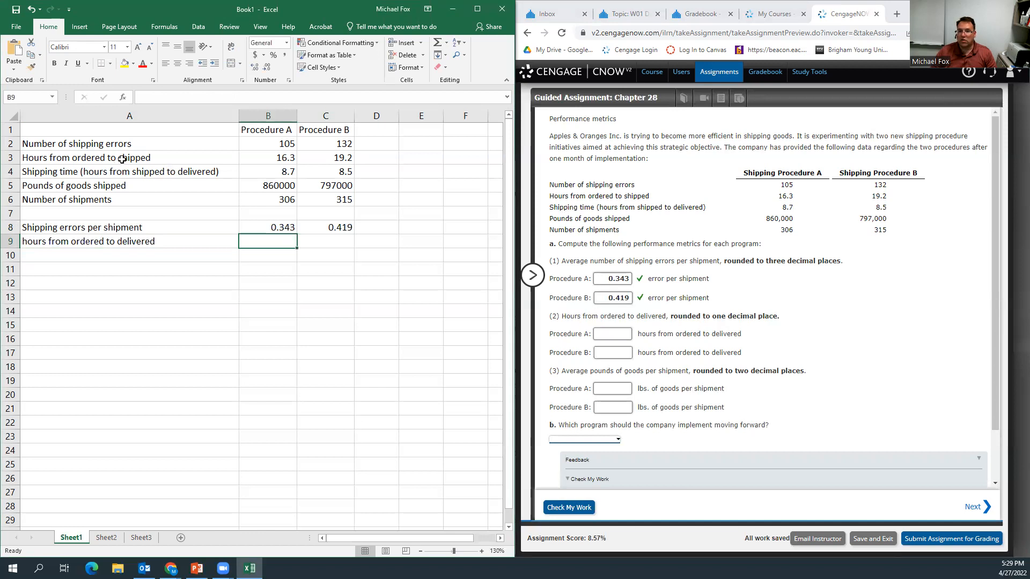
# Step: Calculate Procedure A's hours from ordered to delivered in B9 as =B3+B4, and fill the formula across to C9
pyautogui.click(271, 159)
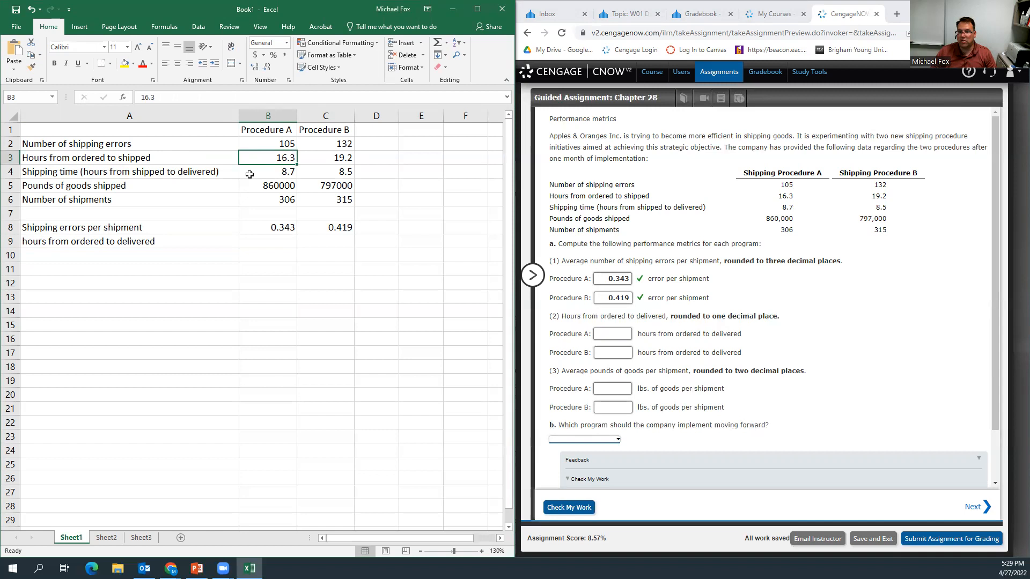
pyautogui.click(263, 242)
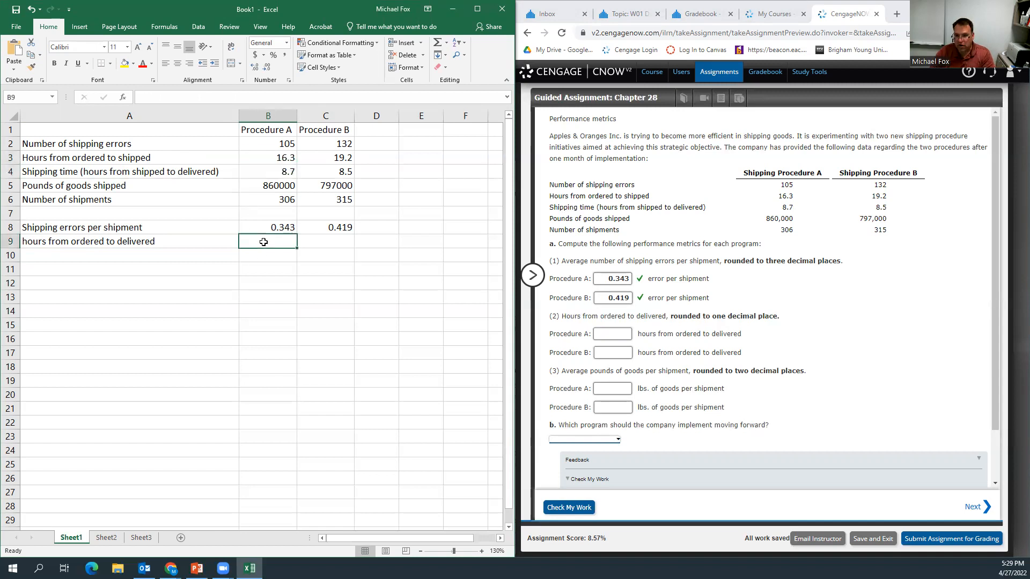
pyautogui.write('=')
pyautogui.click(264, 158)
pyautogui.write('+')
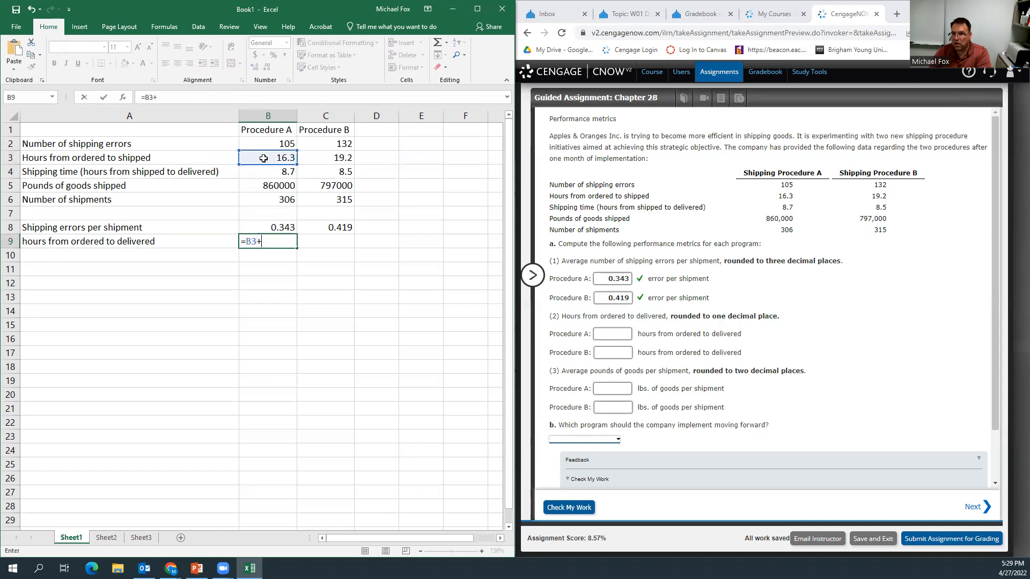
pyautogui.click(250, 171)
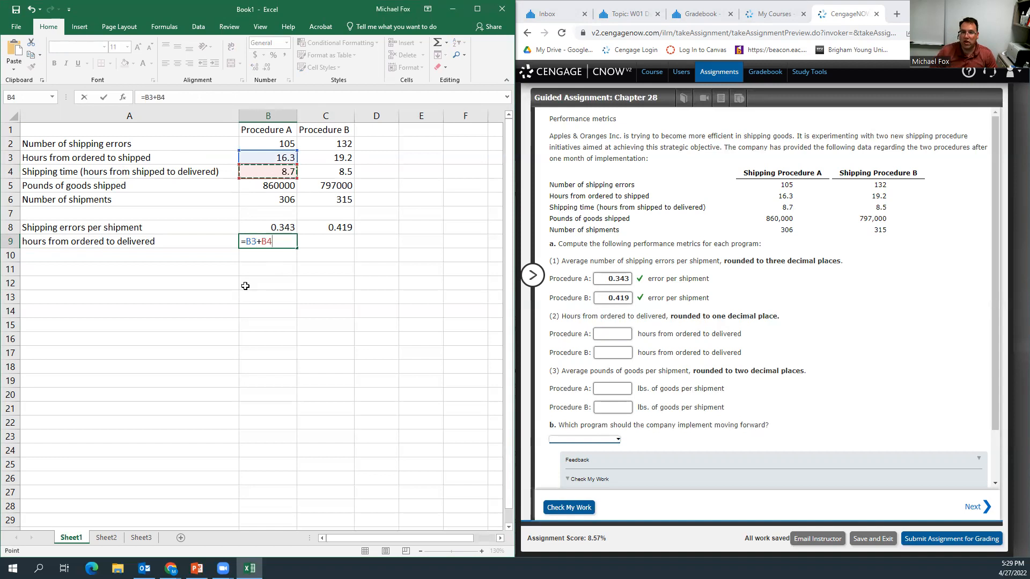
pyautogui.press('Return')
pyautogui.click(290, 244)
pyautogui.moveTo(295, 247); pyautogui.dragTo(349, 249)
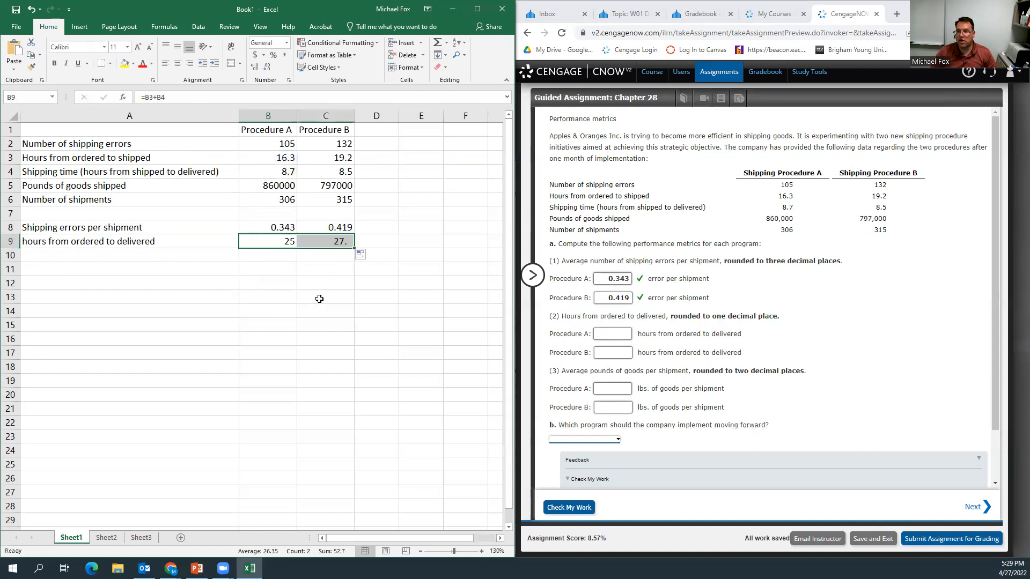
# Step: In the browser assignment, answer part (2) with 25 hours for Procedure A and 27.7 for Procedure B, and check the work
pyautogui.click(618, 333)
pyautogui.write('25')
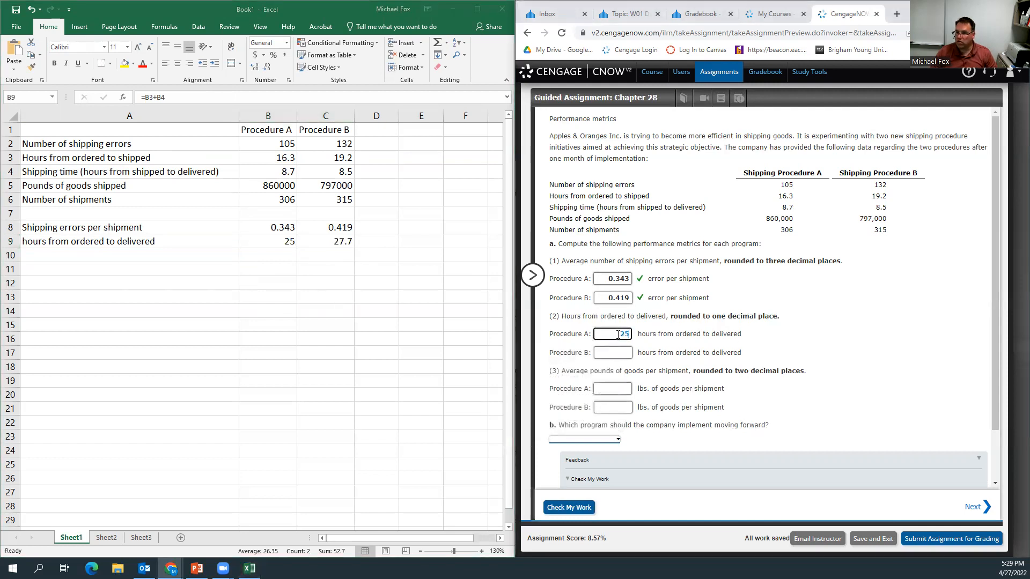
pyautogui.click(620, 357)
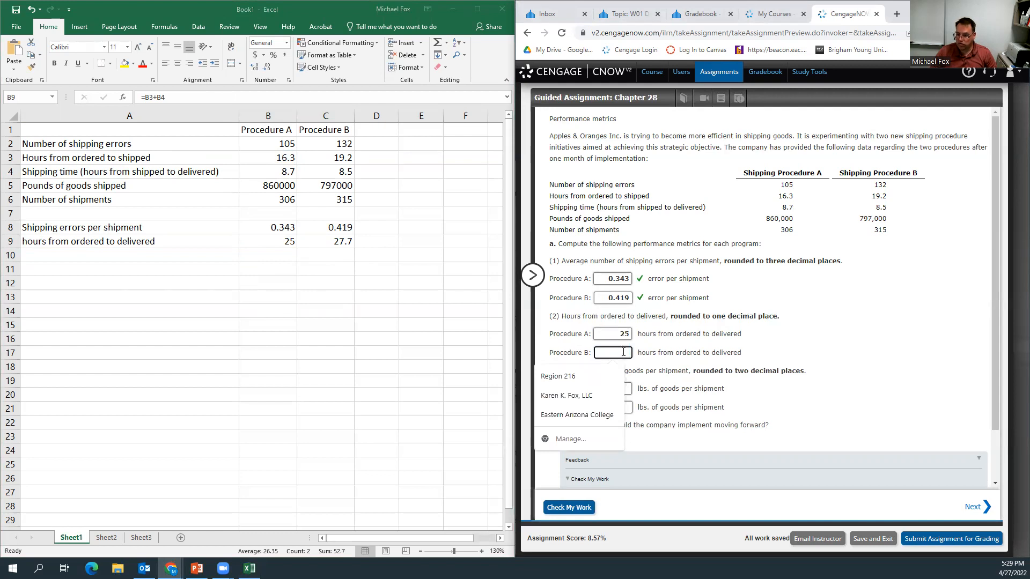
pyautogui.write('27.7')
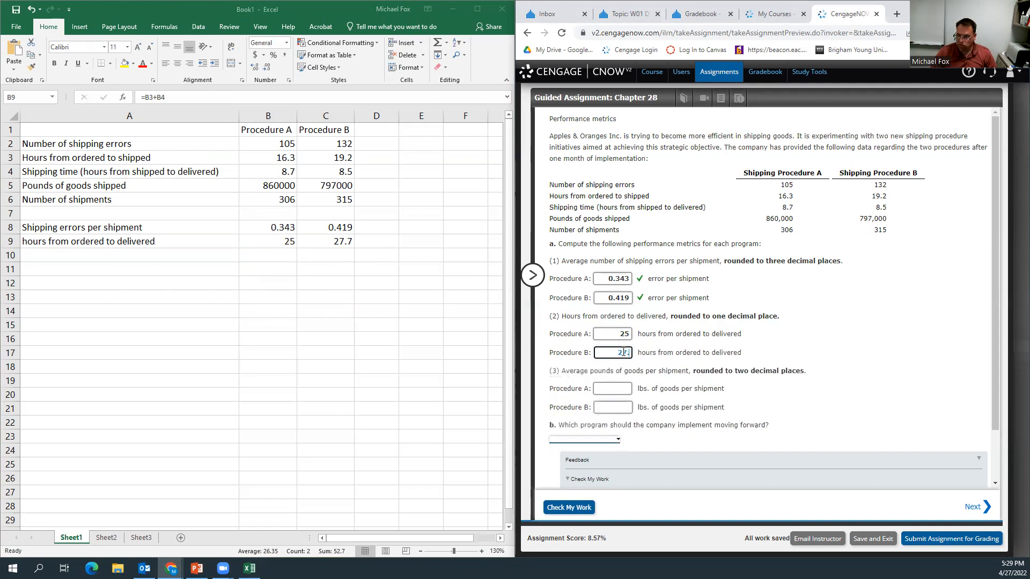
pyautogui.click(576, 504)
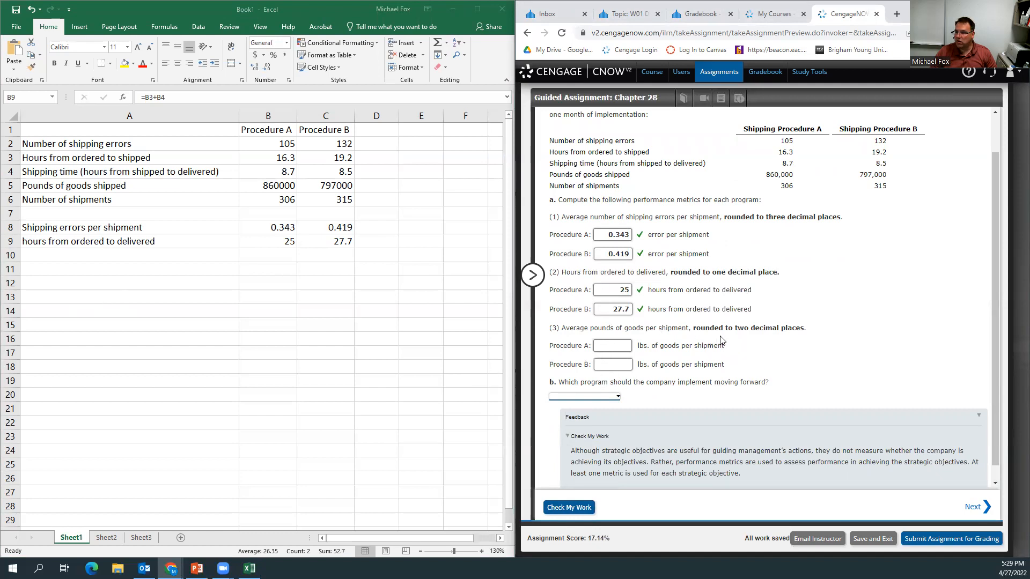
# Step: Back in the Excel worksheet, label cell A10 "Average pounds of good per shipment"
pyautogui.click(81, 256)
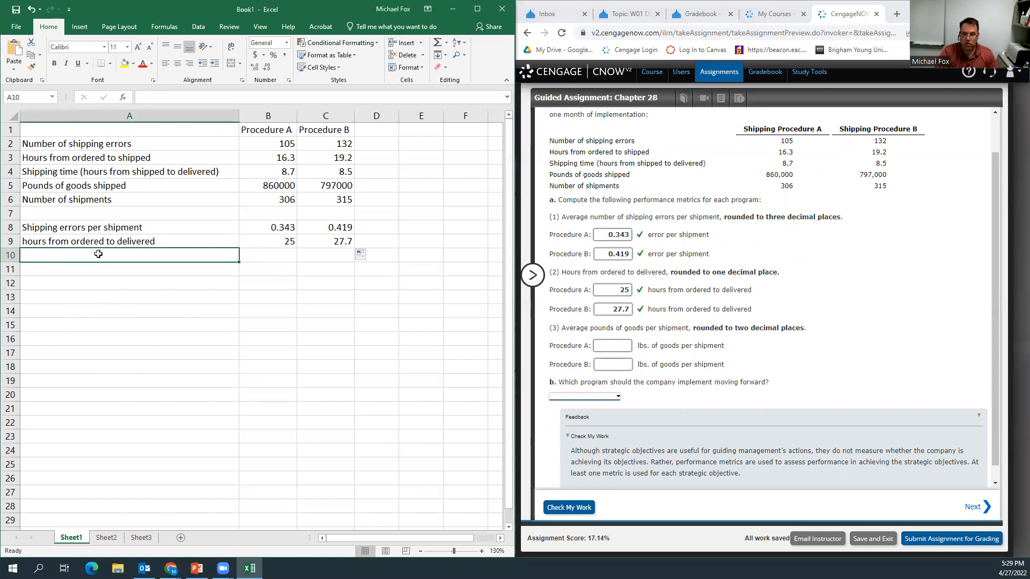
pyautogui.write('Avewrage')
pyautogui.press('BackSpace')
pyautogui.press('BackSpace')
pyautogui.press('BackSpace')
pyautogui.press('BackSpace')
pyautogui.press('BackSpace')
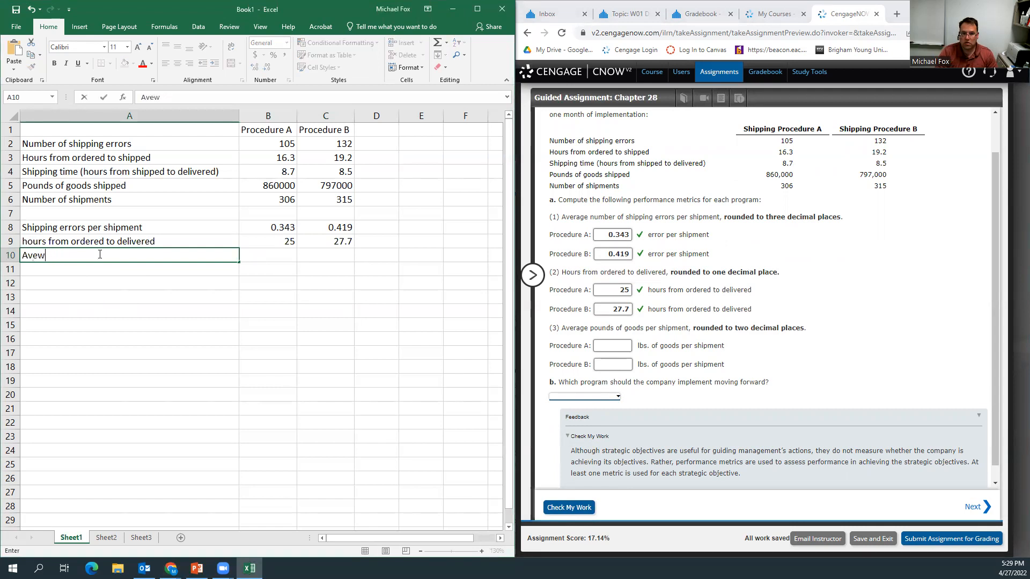
pyautogui.write('rage pounds of good ')
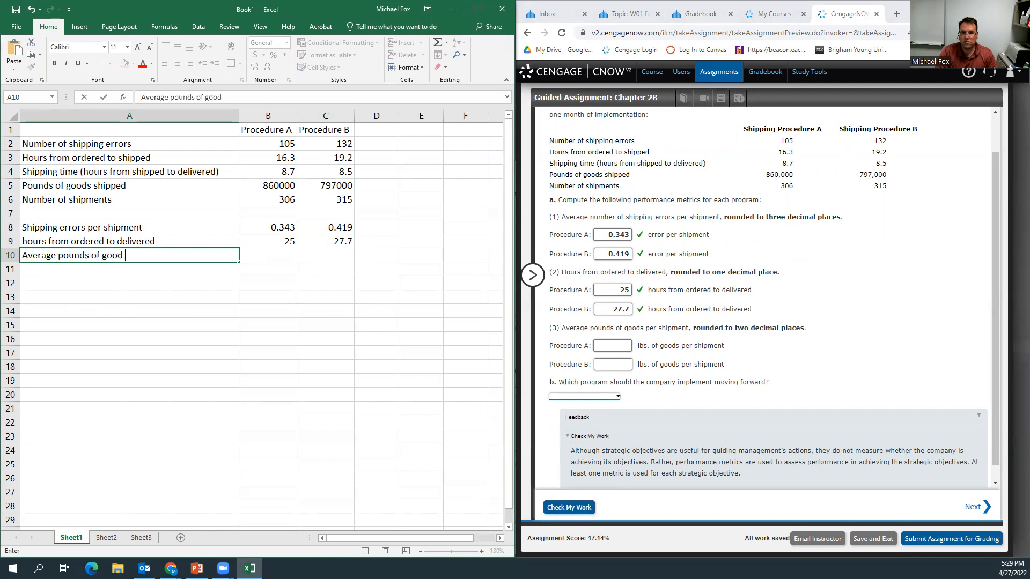
pyautogui.write('per shipment')
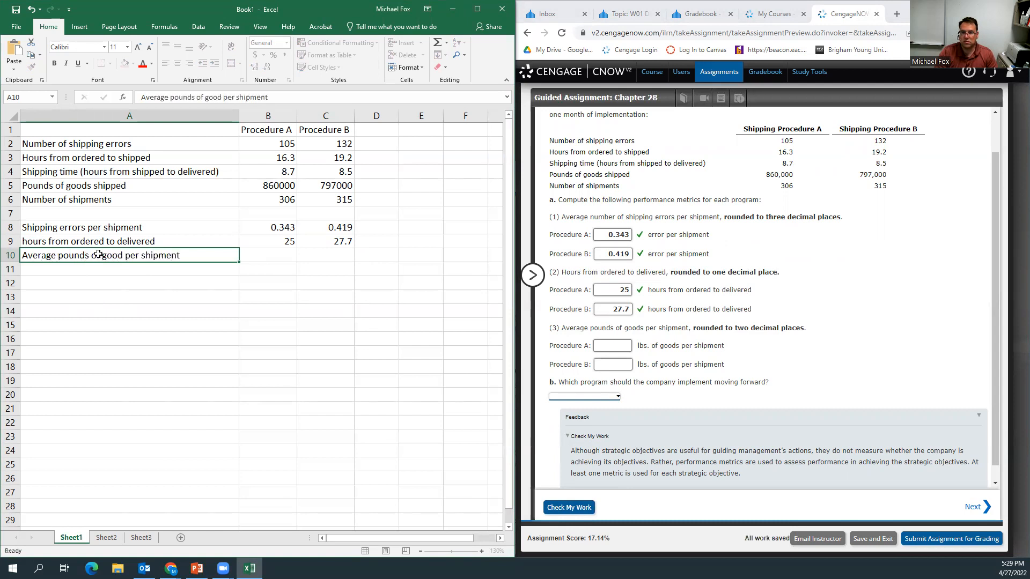
pyautogui.press('Tab')
# Step: Calculate Procedure A's average pounds per shipment in B10 as =B5/B6, and fill the formula across to C10
pyautogui.write('=')
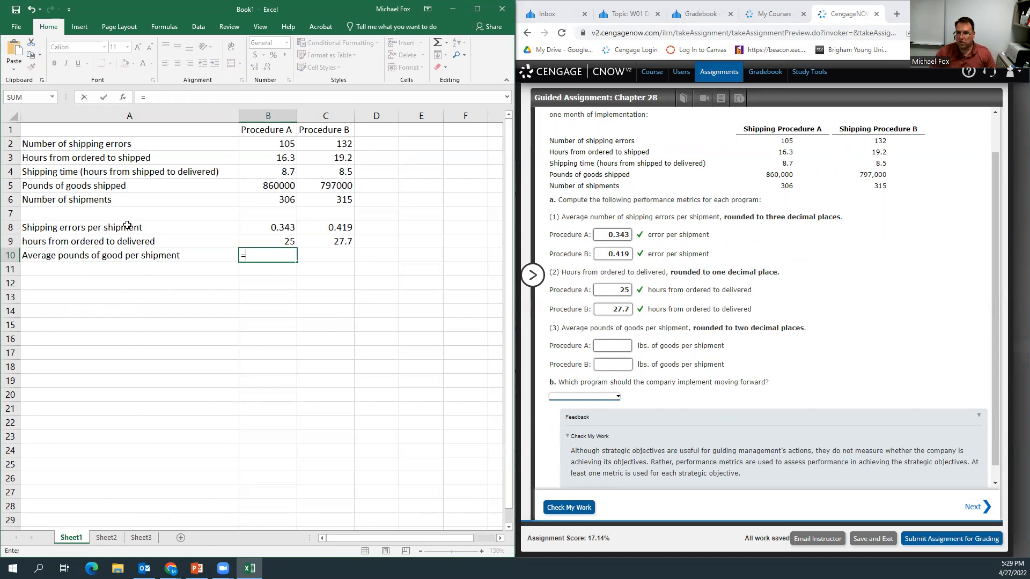
pyautogui.click(272, 187)
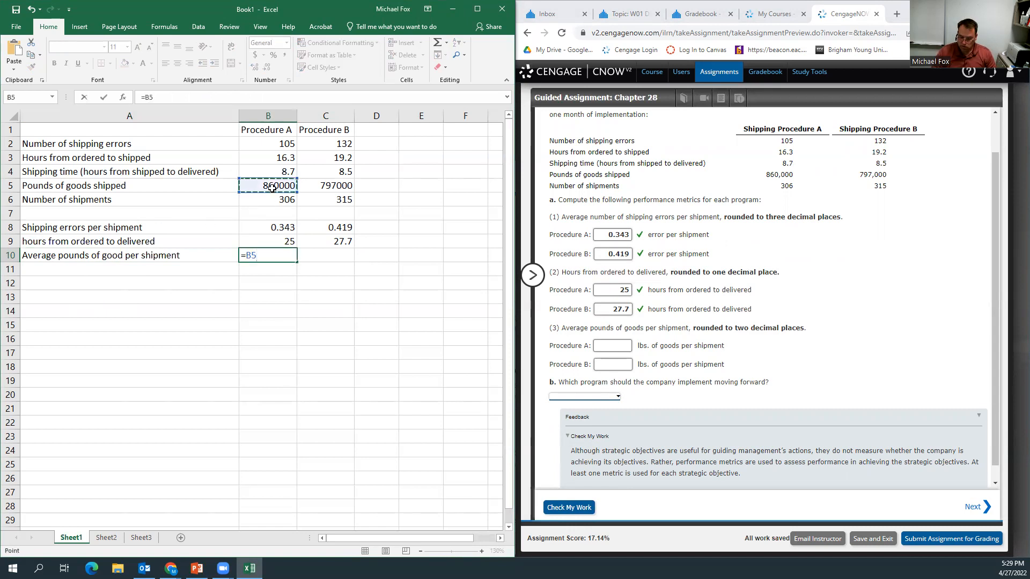
pyautogui.write('/')
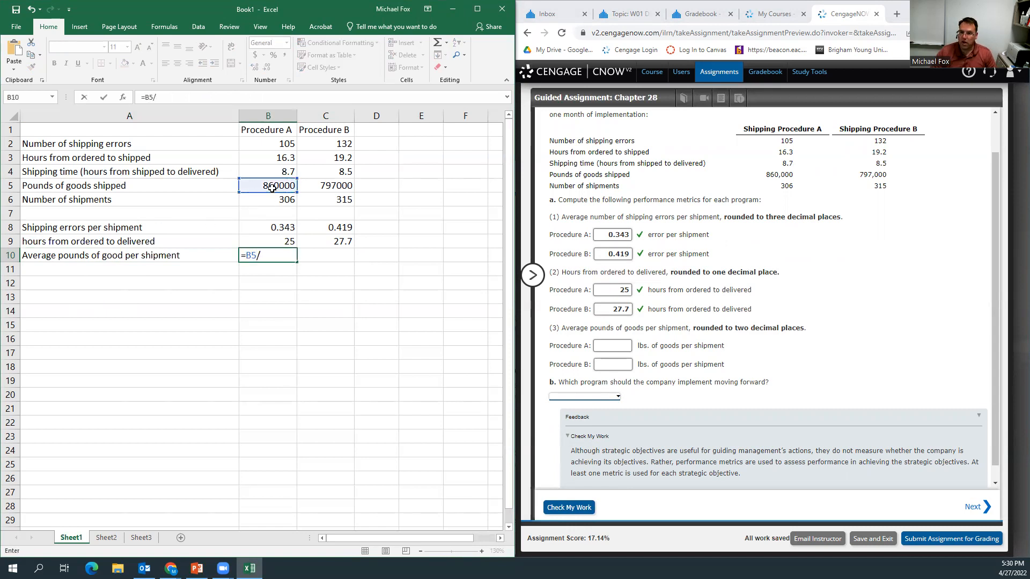
pyautogui.click(267, 201)
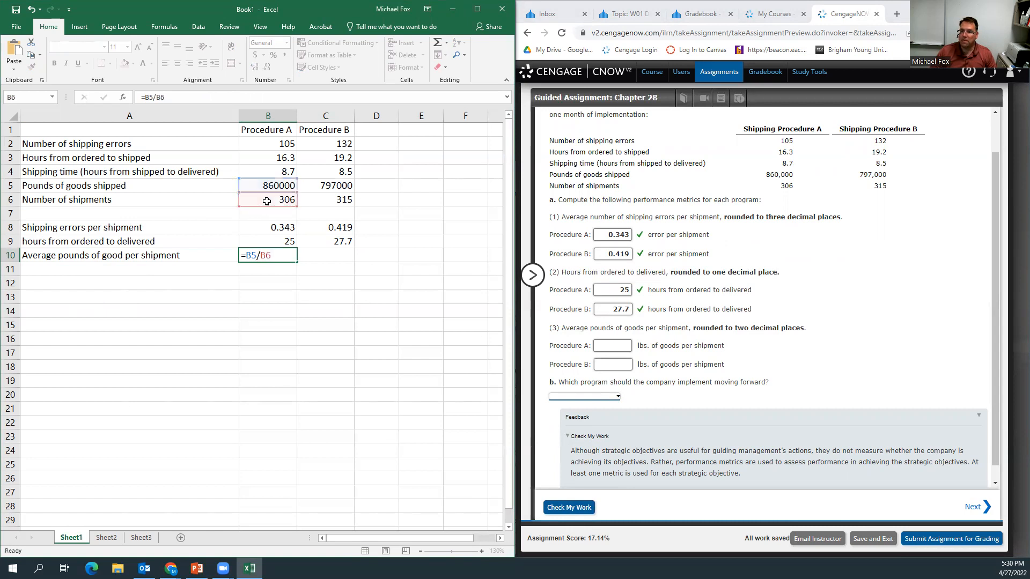
pyautogui.press('Return')
pyautogui.click(286, 256)
pyautogui.moveTo(297, 263); pyautogui.dragTo(344, 274)
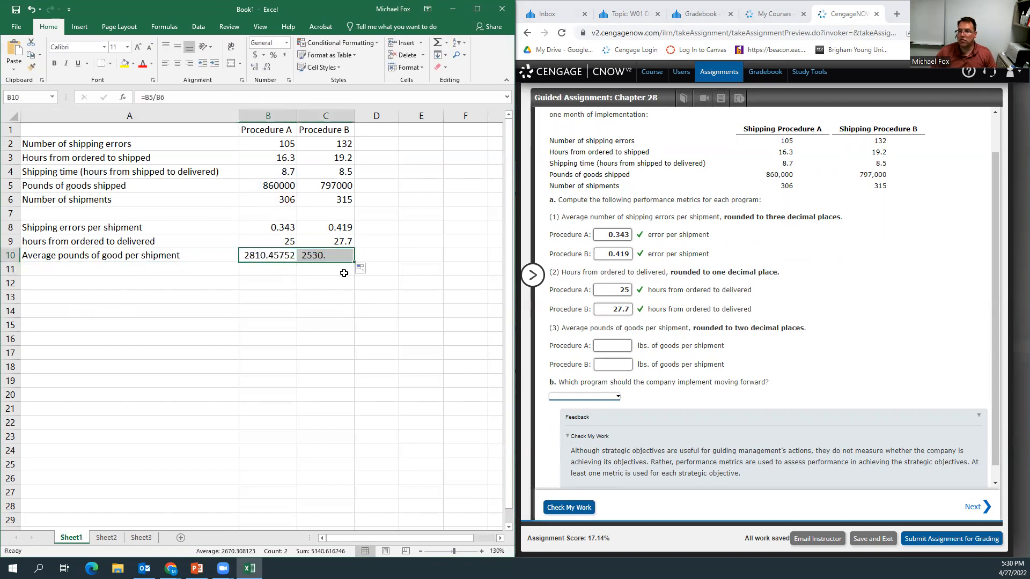
# Step: Reduce the average pounds per shipment in B10:C10 to two decimal places
pyautogui.click(267, 68)
pyautogui.click(267, 68)
pyautogui.click(266, 68)
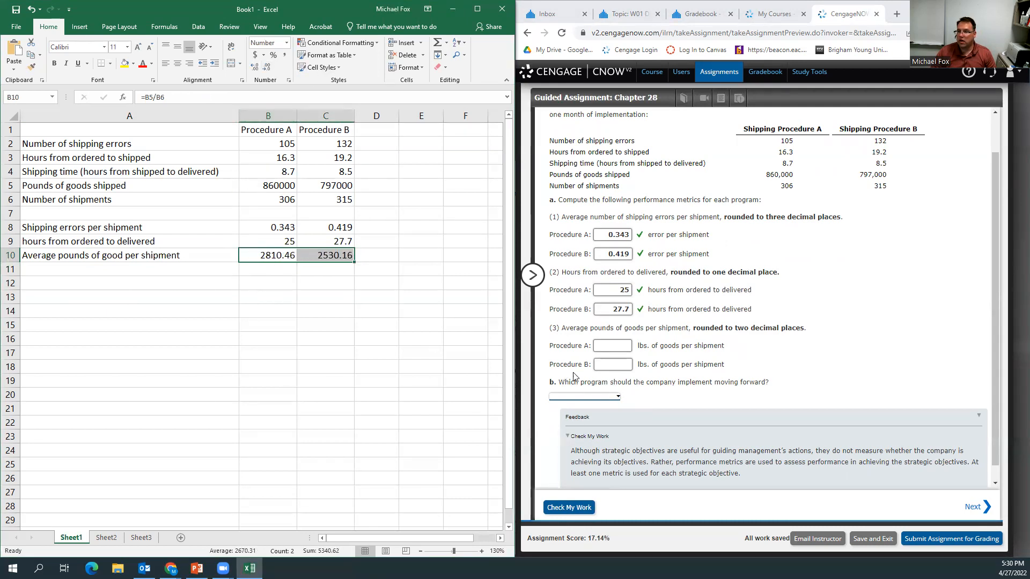
# Step: In the browser assignment, answer part (3) with 2,810.46 lbs. for Procedure A and 2,530.16 lbs. for Procedure B
pyautogui.click(610, 349)
pyautogui.write('2')
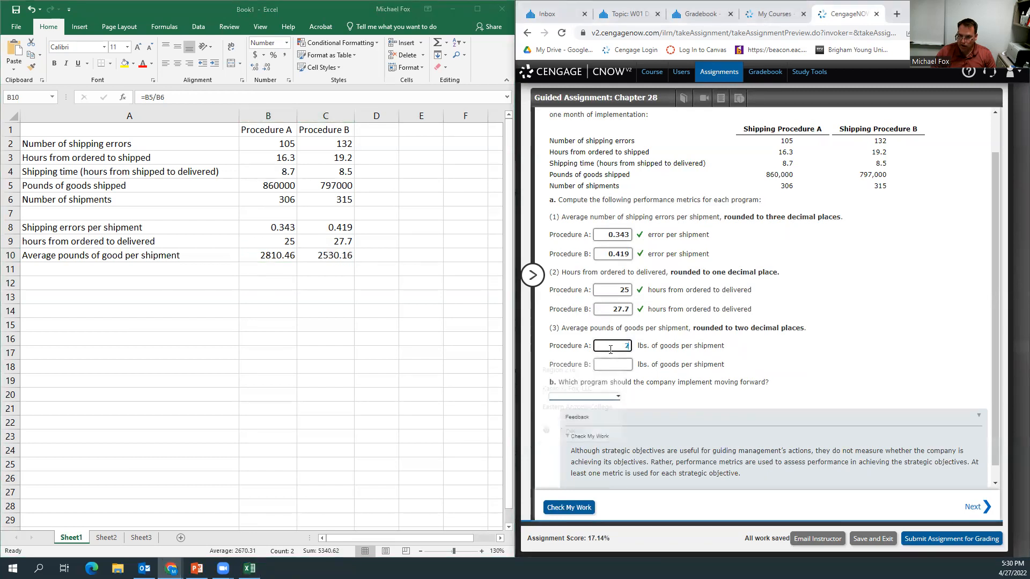
pyautogui.write('810.46')
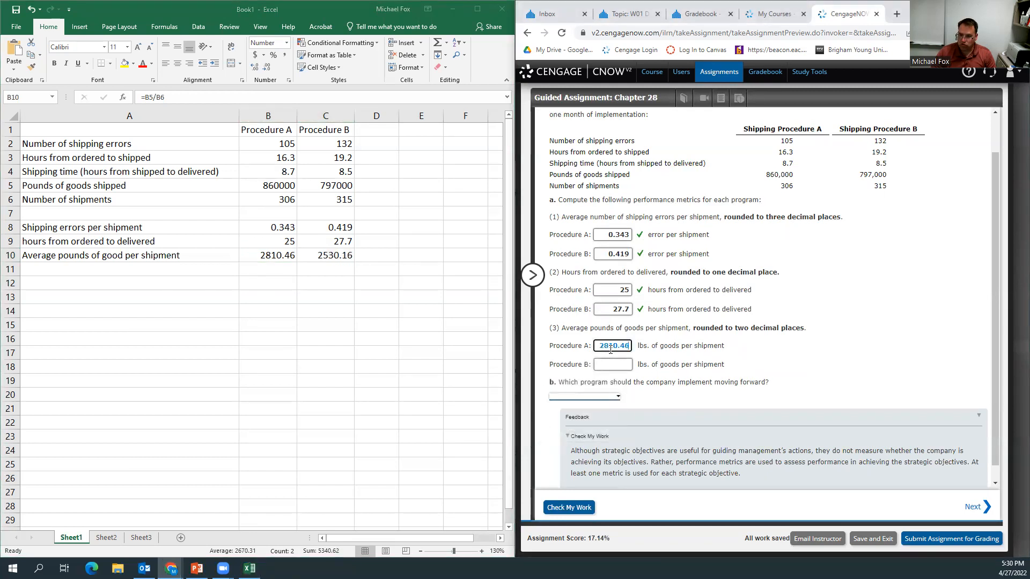
pyautogui.click(602, 364)
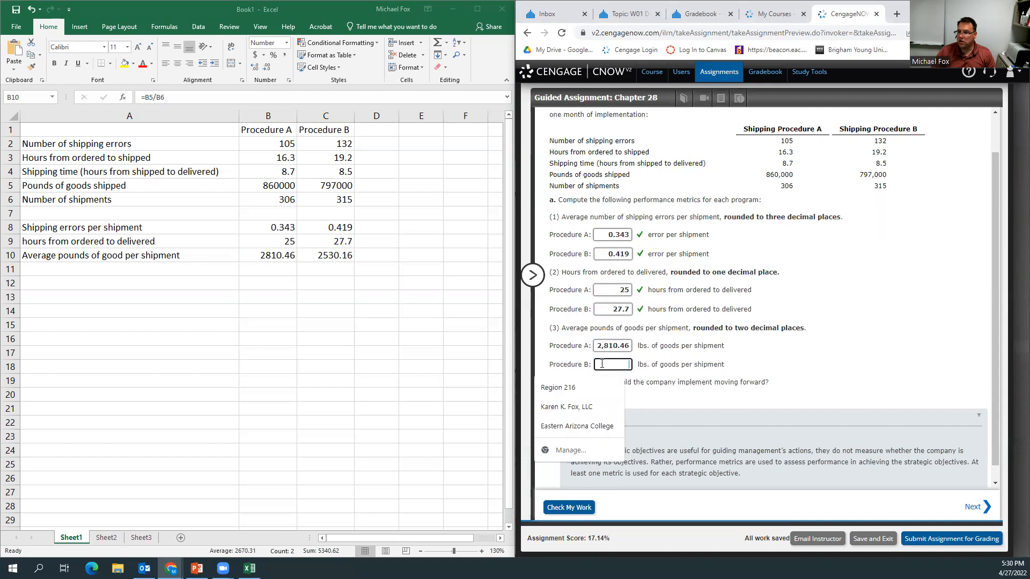
pyautogui.write('2,5')
pyautogui.write('30.16')
pyautogui.click(437, 369)
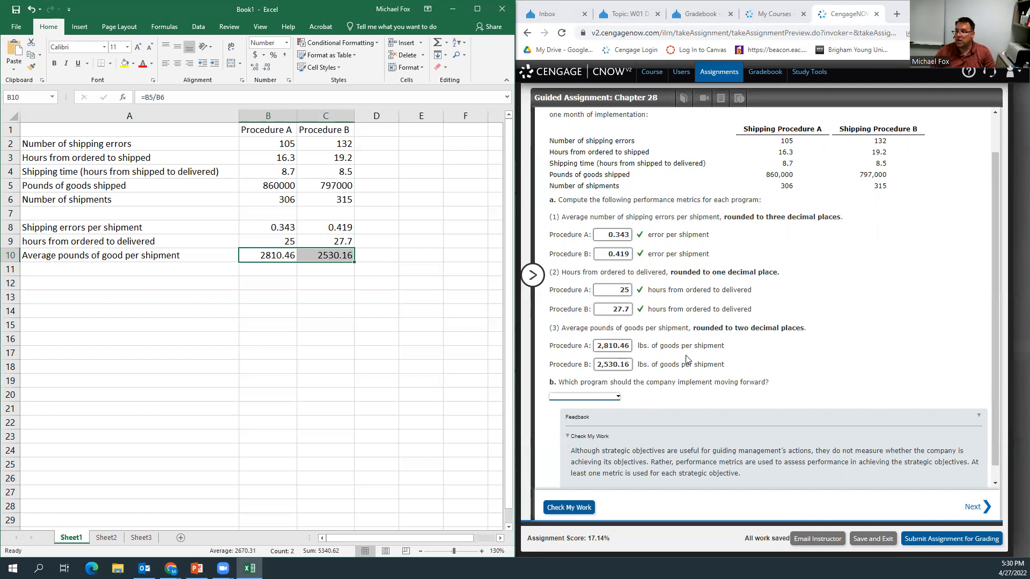
# Step: In the browser assignment, answer part b with Procedure A as the program to implement, and check the work
pyautogui.click(599, 398)
pyautogui.click(590, 410)
pyautogui.click(818, 375)
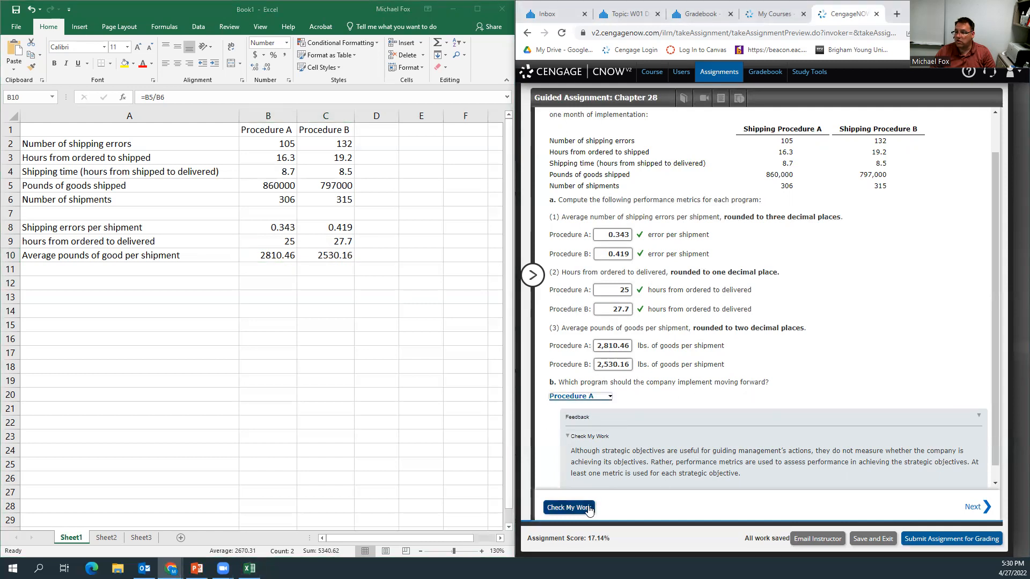
pyautogui.click(568, 508)
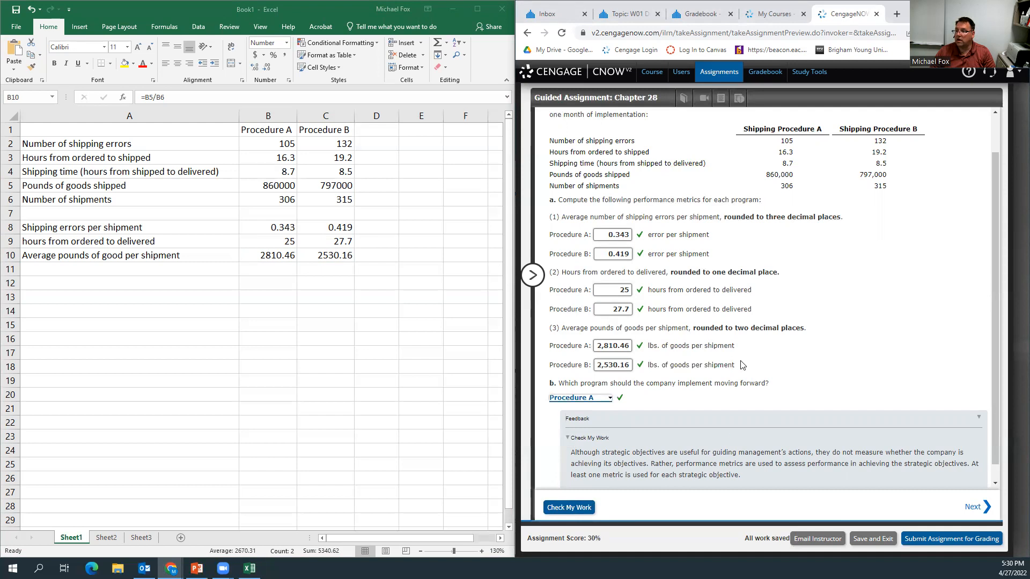
# Step: Advance the assignment to the next question, and in Excel's Sheet2 label cell A7 "Training per chef"
pyautogui.click(974, 511)
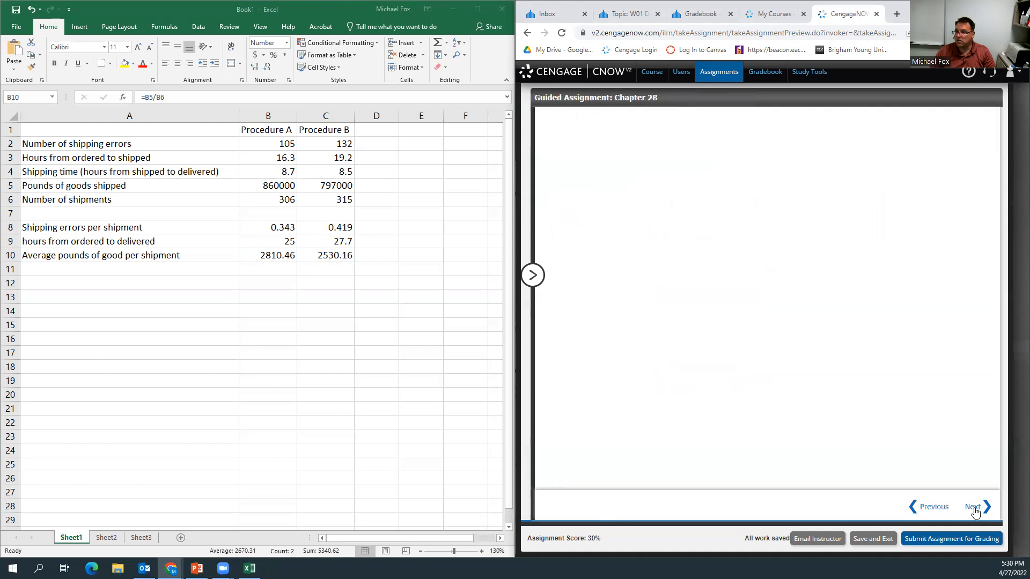
pyautogui.click(104, 537)
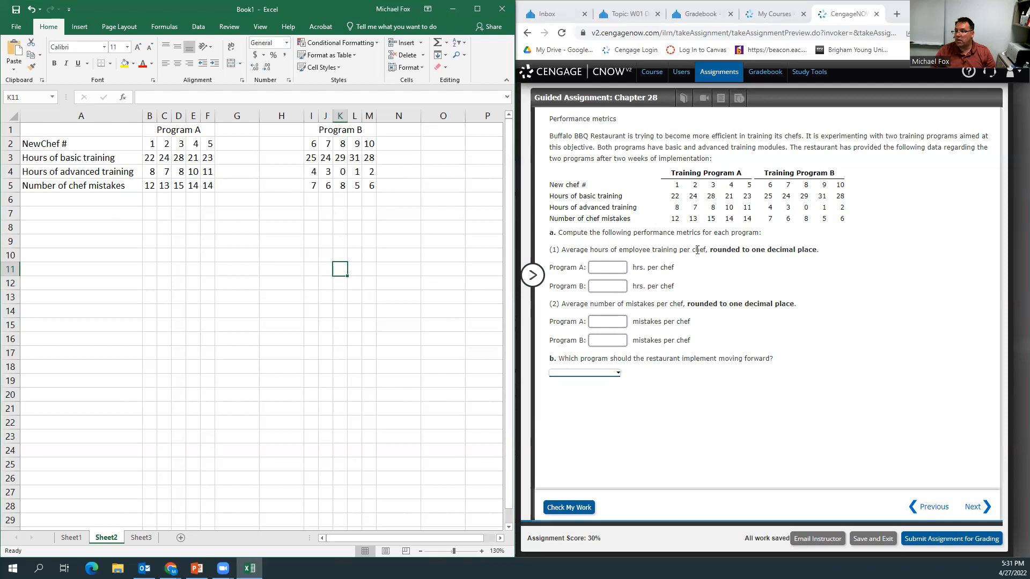
pyautogui.click(62, 214)
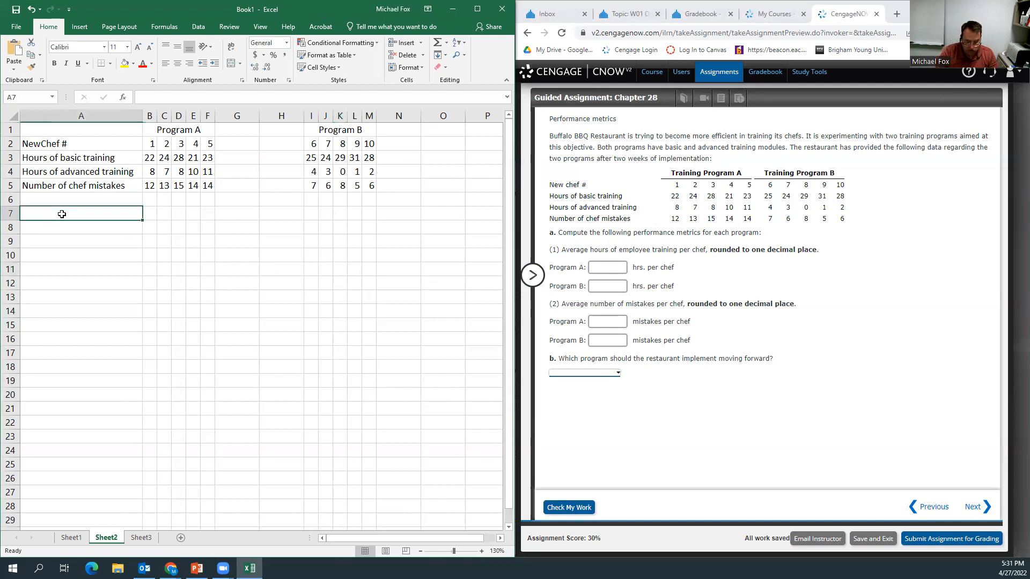
pyautogui.write('Training per chef')
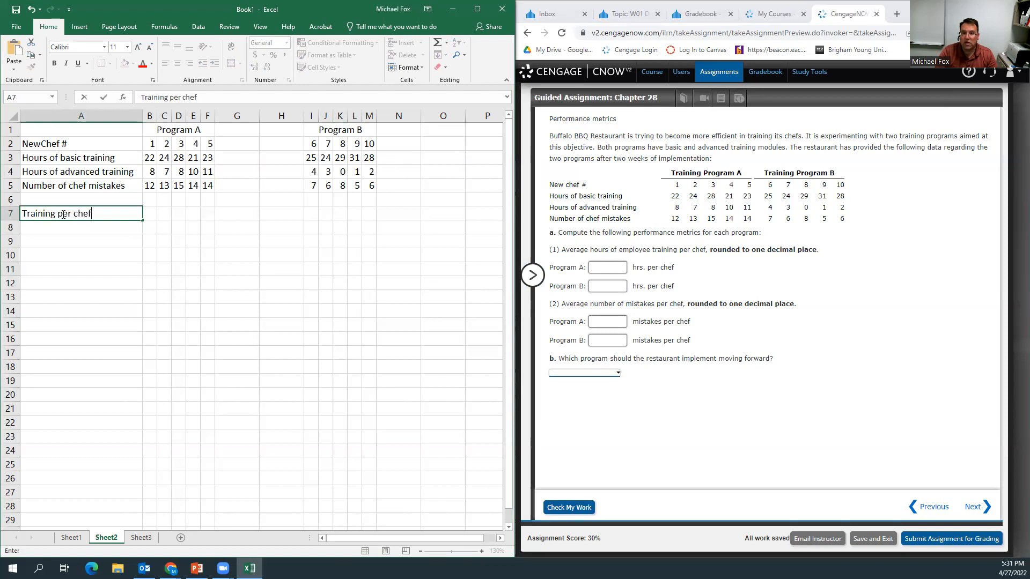
pyautogui.press('Tab')
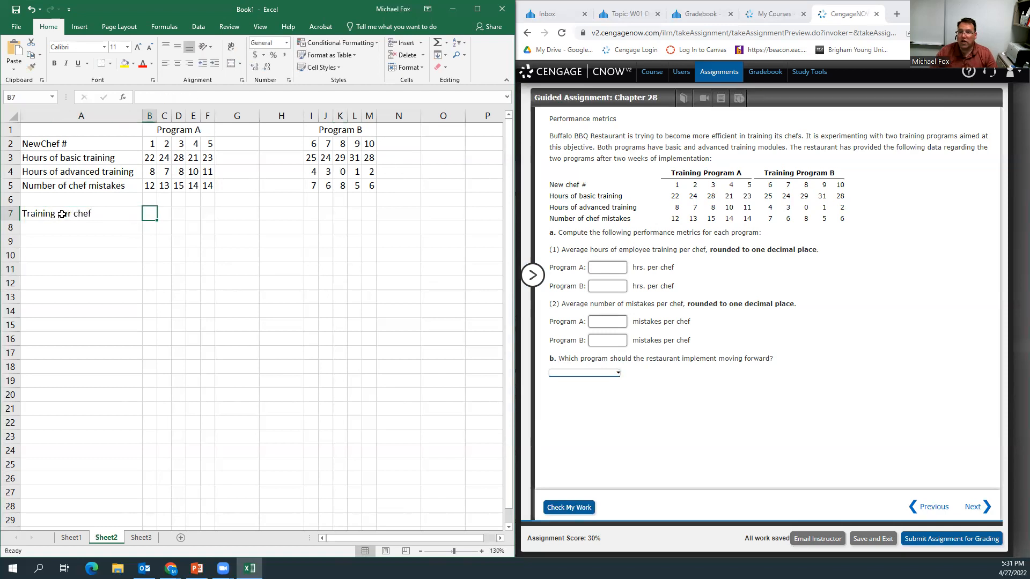
# Step: Add a "Totals" heading beside each program's data, in G1 for Program A and N1 for Program B
pyautogui.click(242, 134)
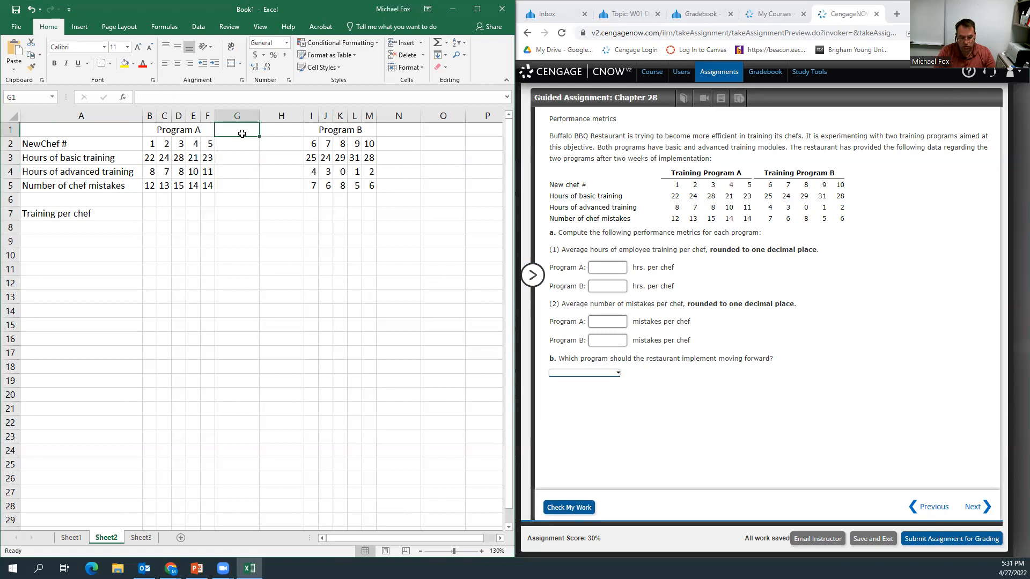
pyautogui.write('Totals')
pyautogui.press('Tab')
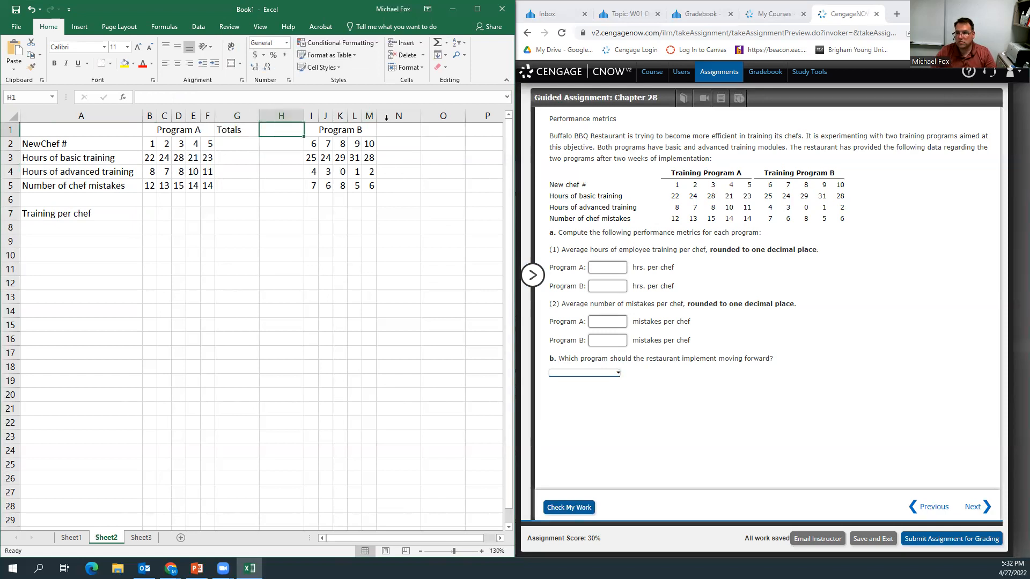
pyautogui.click(410, 129)
pyautogui.write('Totals')
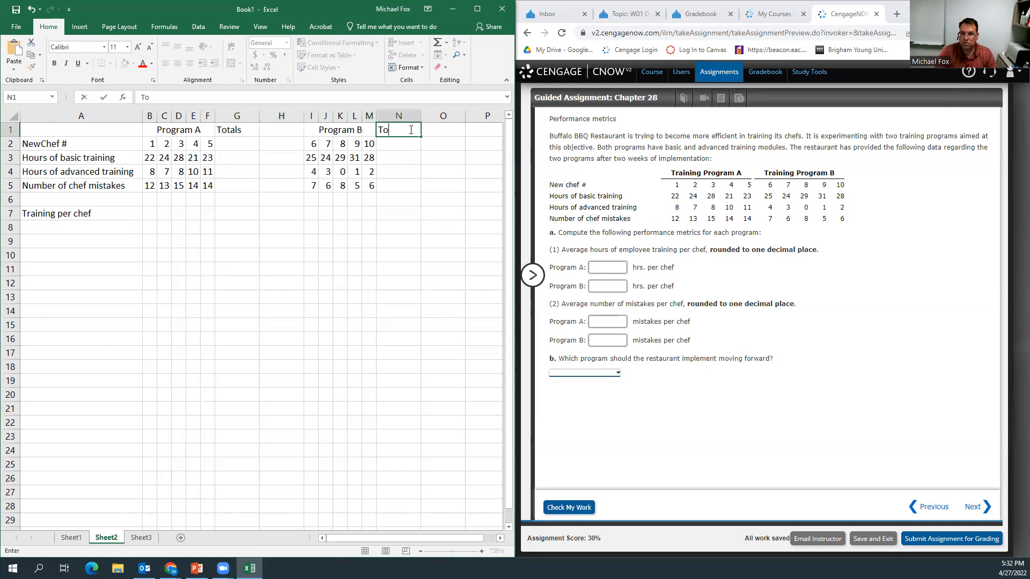
pyautogui.press('Return')
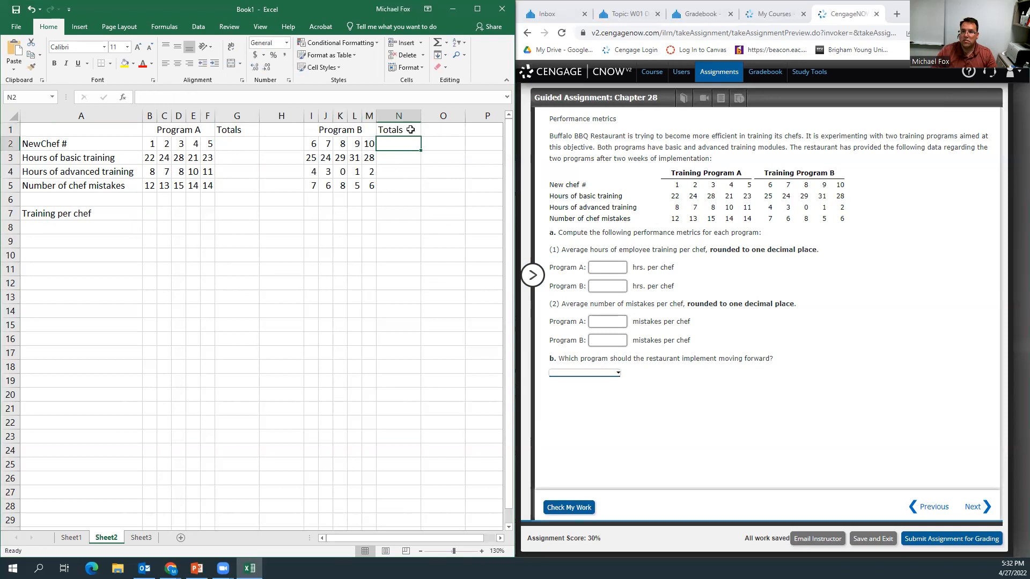
# Step: Total Program A's basic training hours in G3 as =SUM(B3:F3), and fill the formula down to G5
pyautogui.click(244, 160)
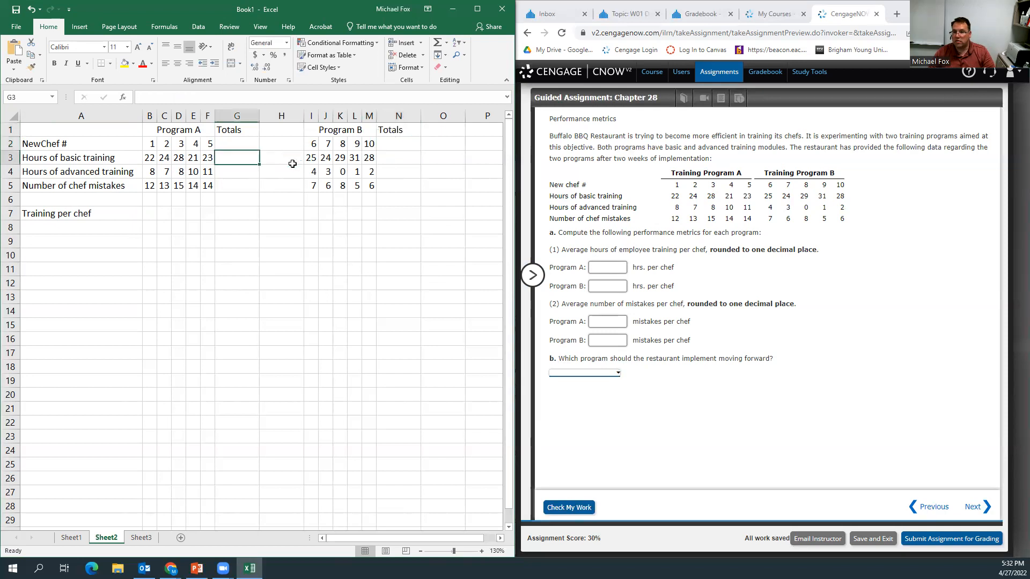
pyautogui.click(437, 47)
pyautogui.press('Return')
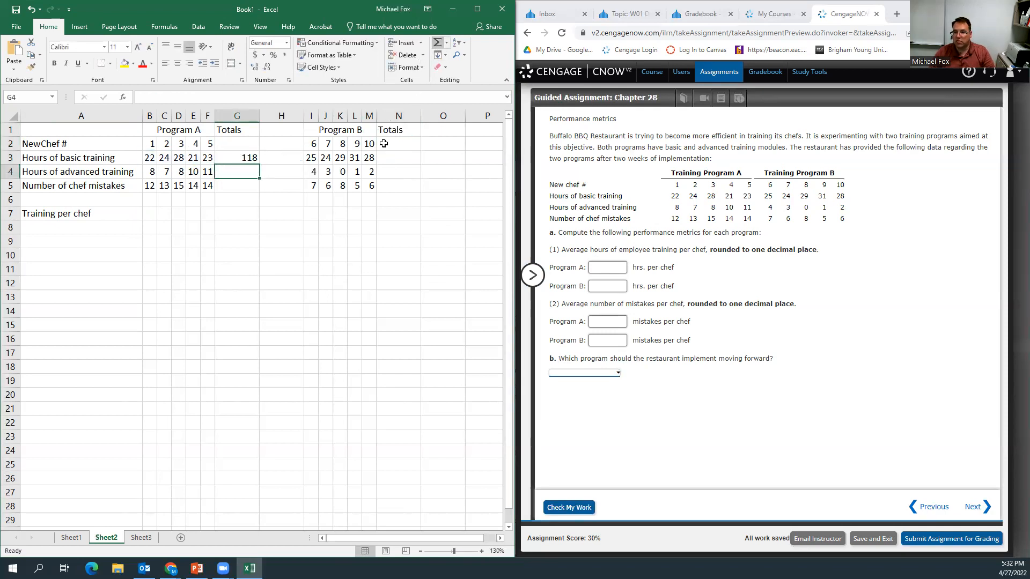
pyautogui.click(241, 160)
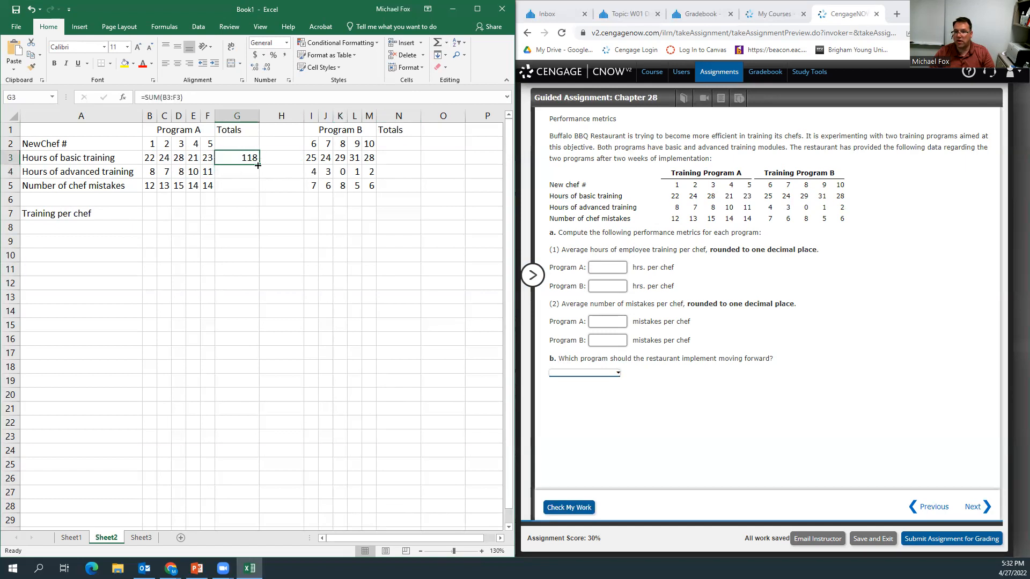
pyautogui.moveTo(258, 166); pyautogui.dragTo(258, 189)
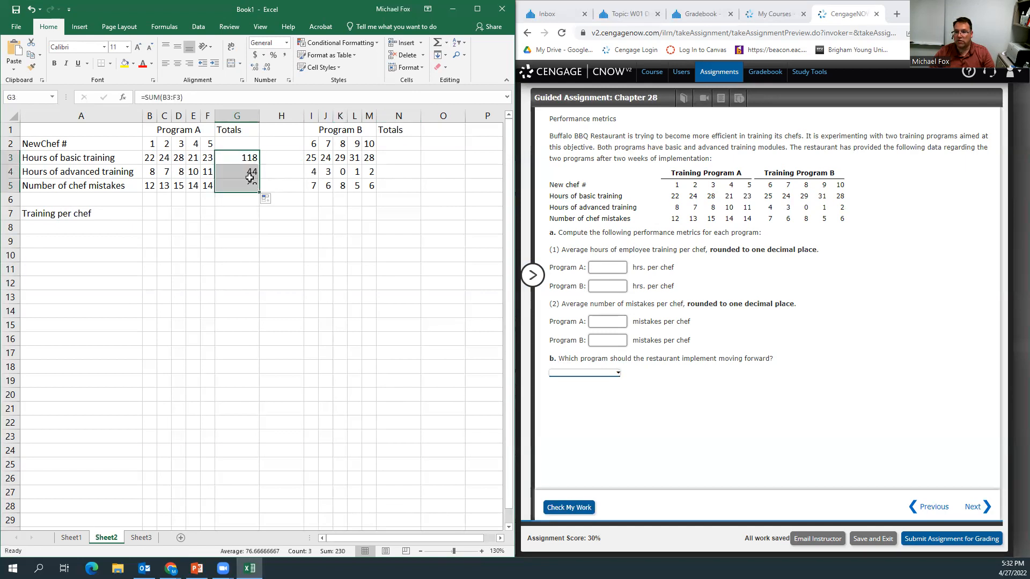
pyautogui.click(245, 188)
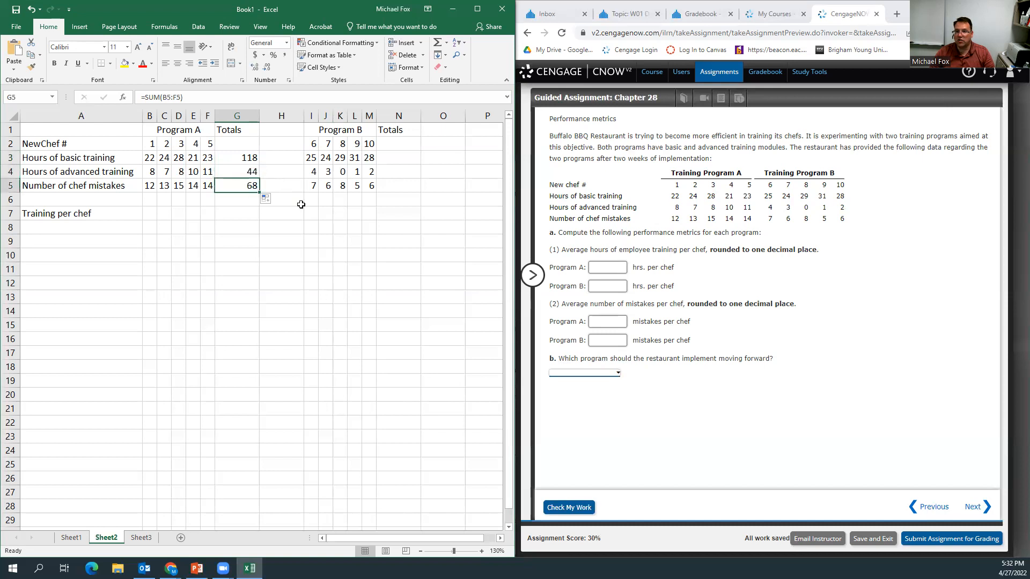
# Step: Total Program B's basic training hours in N3 as =SUM(I3:M3), and fill the formula down to N5
pyautogui.click(386, 159)
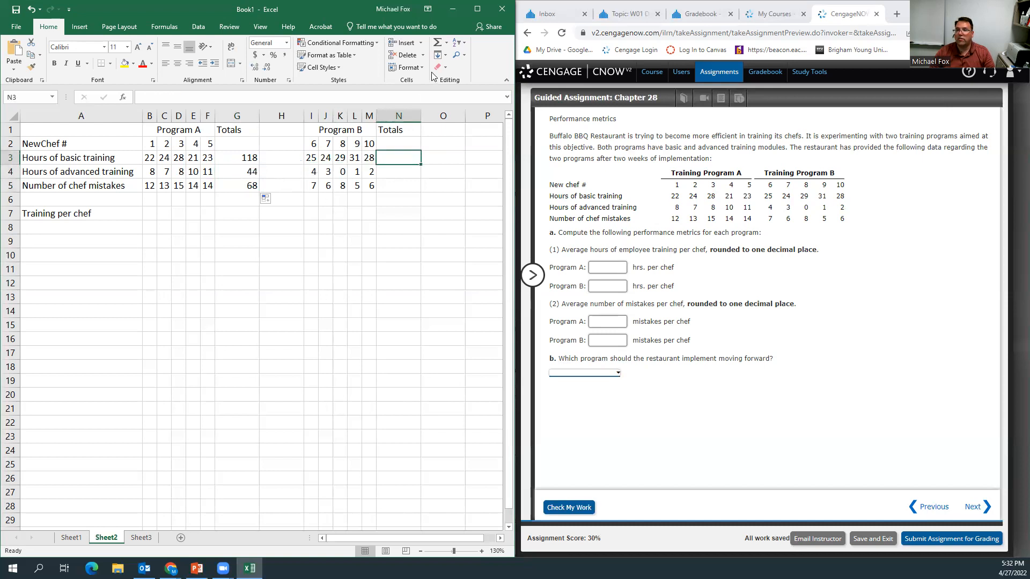
pyautogui.click(438, 44)
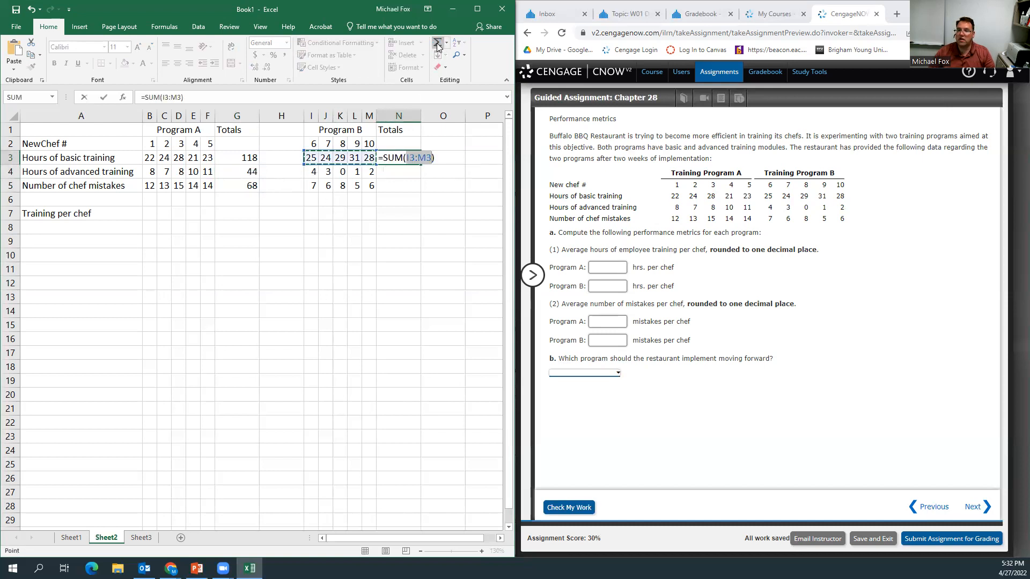
pyautogui.click(437, 44)
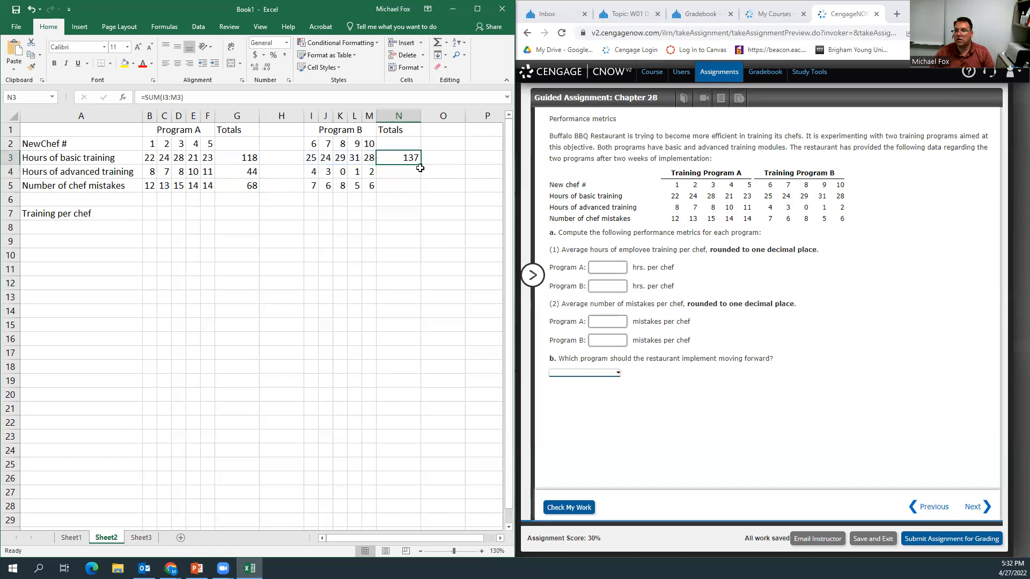
pyautogui.moveTo(421, 165); pyautogui.dragTo(421, 189)
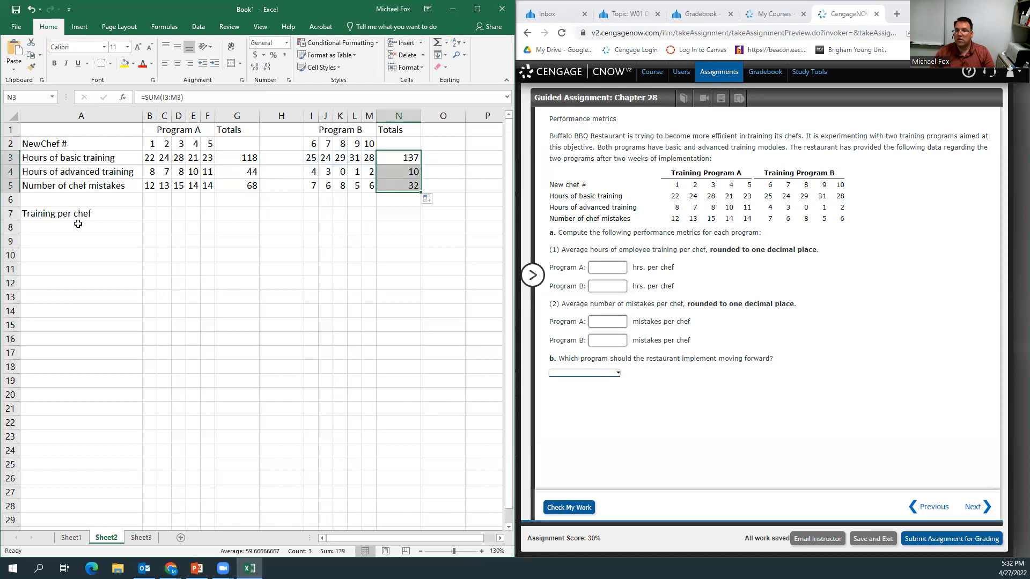
# Step: Compute Program A's average training hours per chef in G7 as =(G3+G4)/5
pyautogui.click(226, 218)
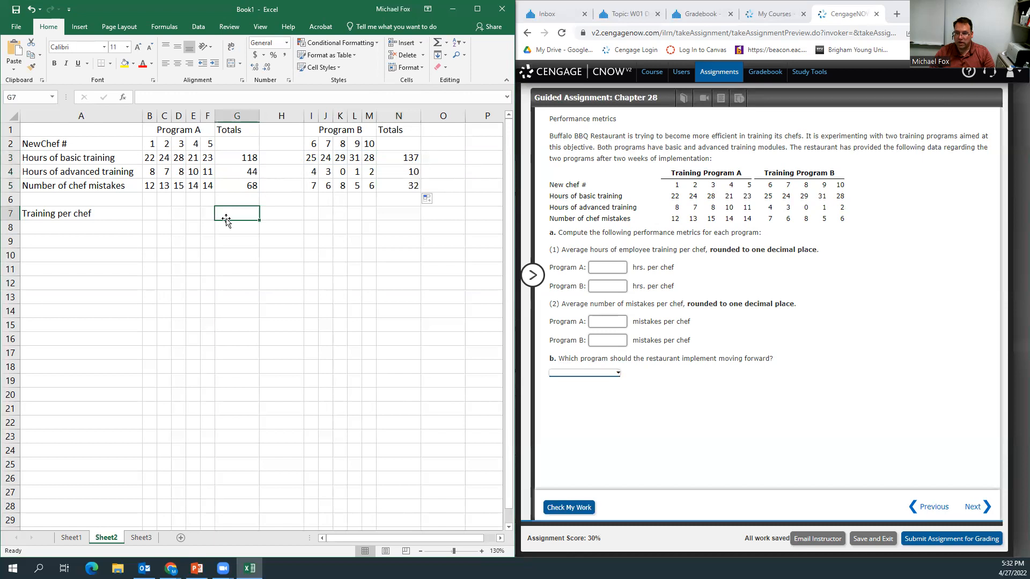
pyautogui.write('=(')
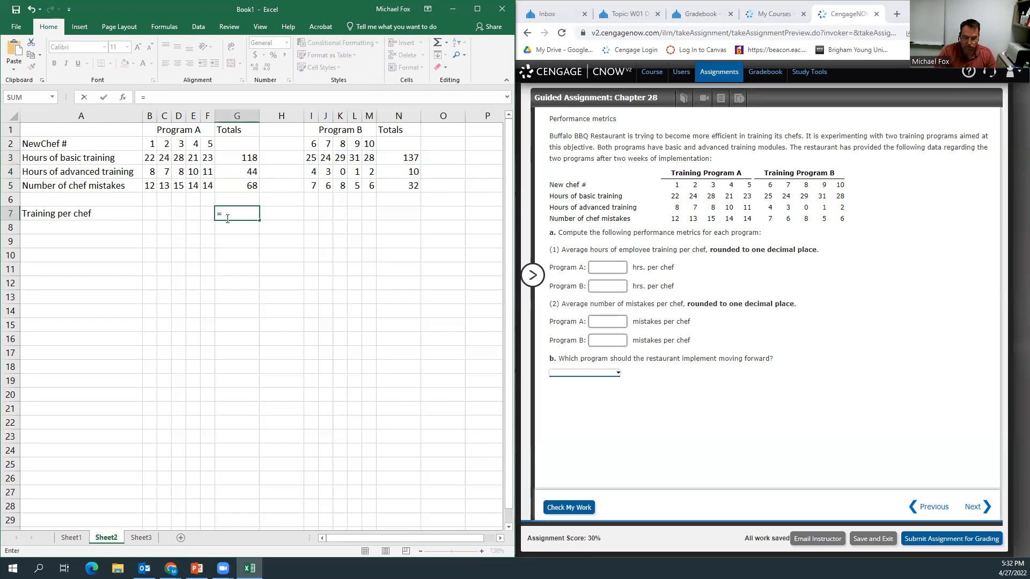
pyautogui.click(223, 161)
pyautogui.write('+')
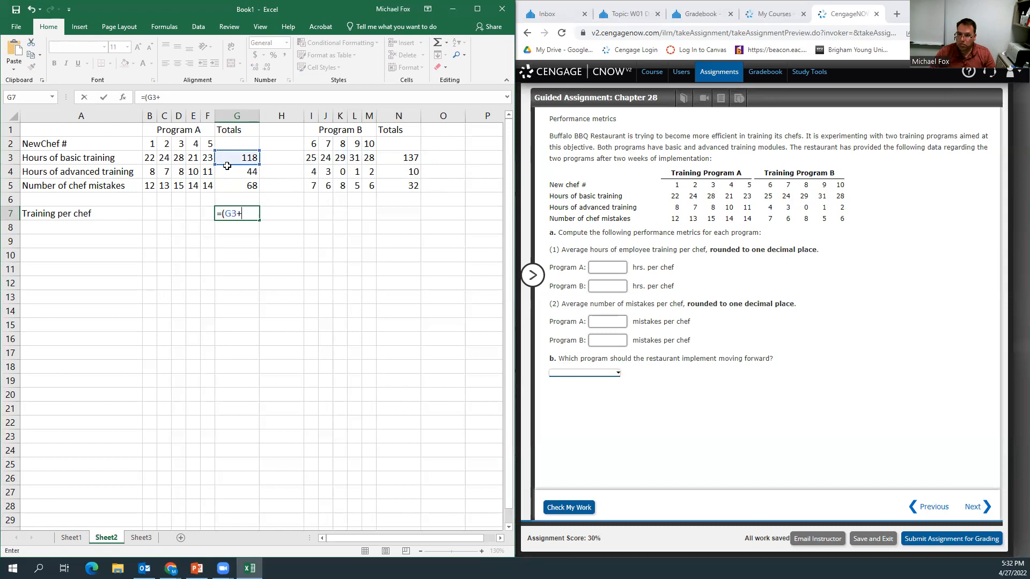
pyautogui.click(228, 172)
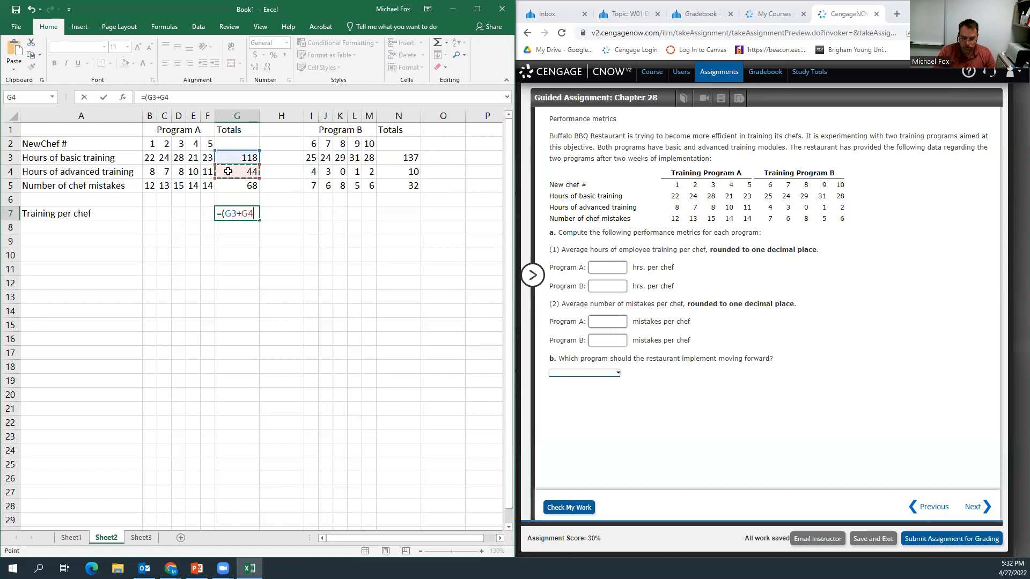
pyautogui.write(')/5')
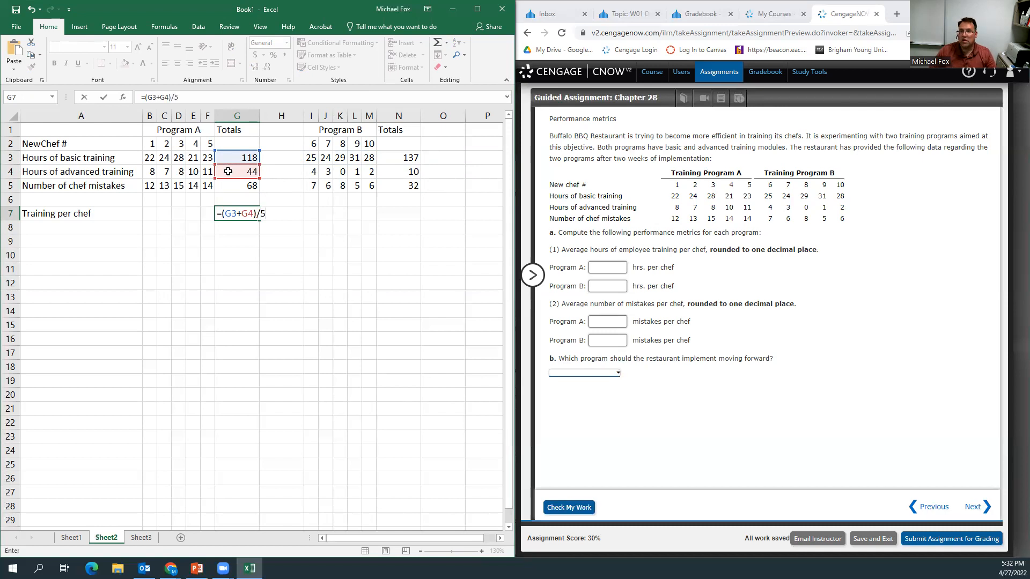
pyautogui.press('Return')
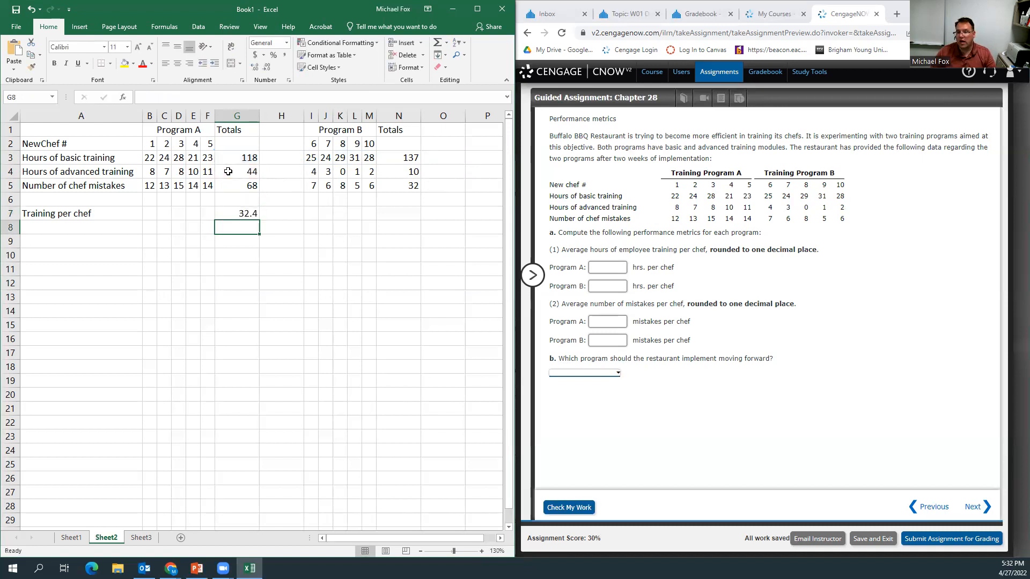
# Step: Compute Program B's average training hours per chef in N7 as =(N3+N4)/5
pyautogui.click(390, 211)
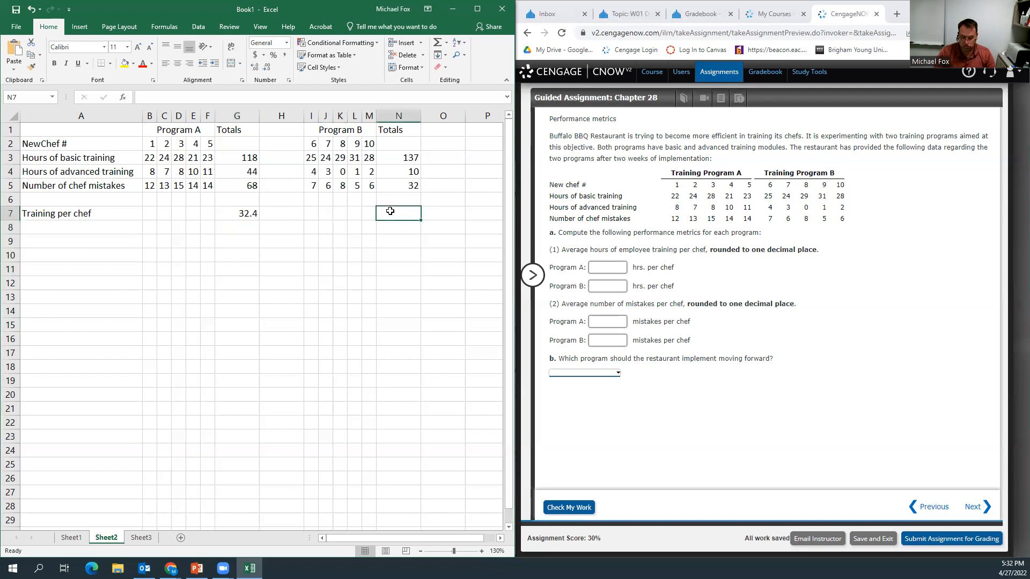
pyautogui.write('=(')
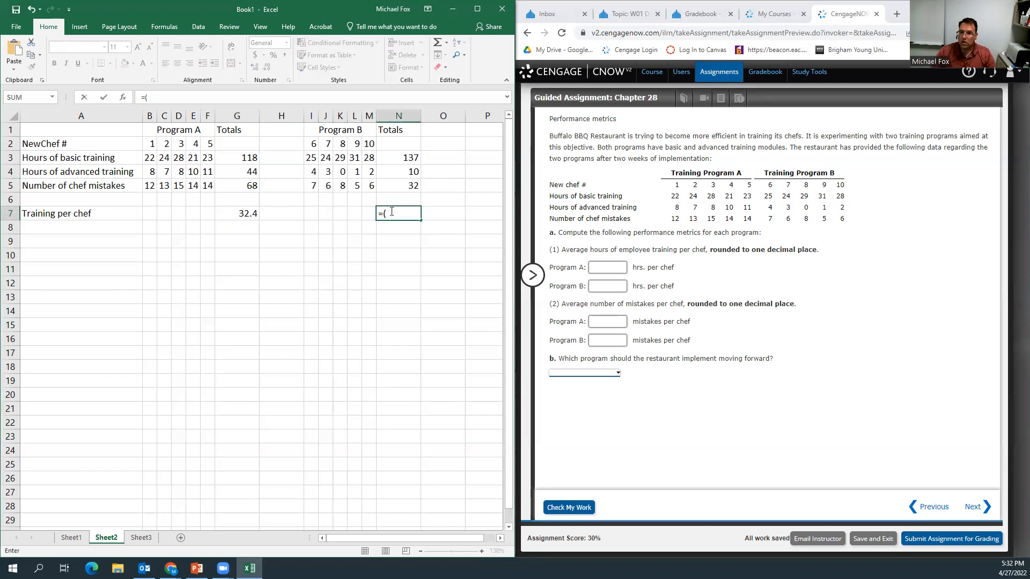
pyautogui.click(399, 159)
pyautogui.write('+')
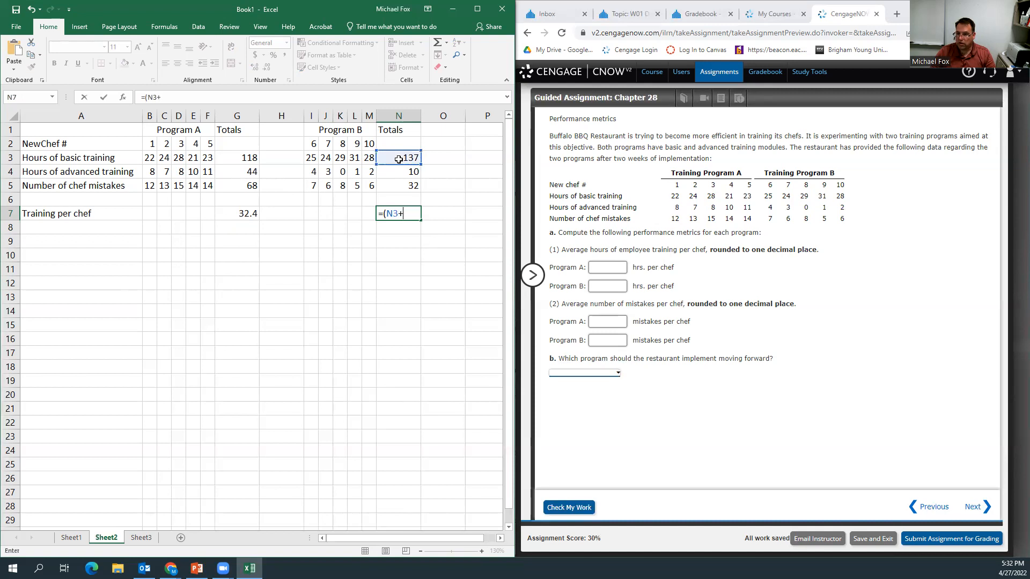
pyautogui.click(395, 177)
pyautogui.write(')/5')
pyautogui.press('Return')
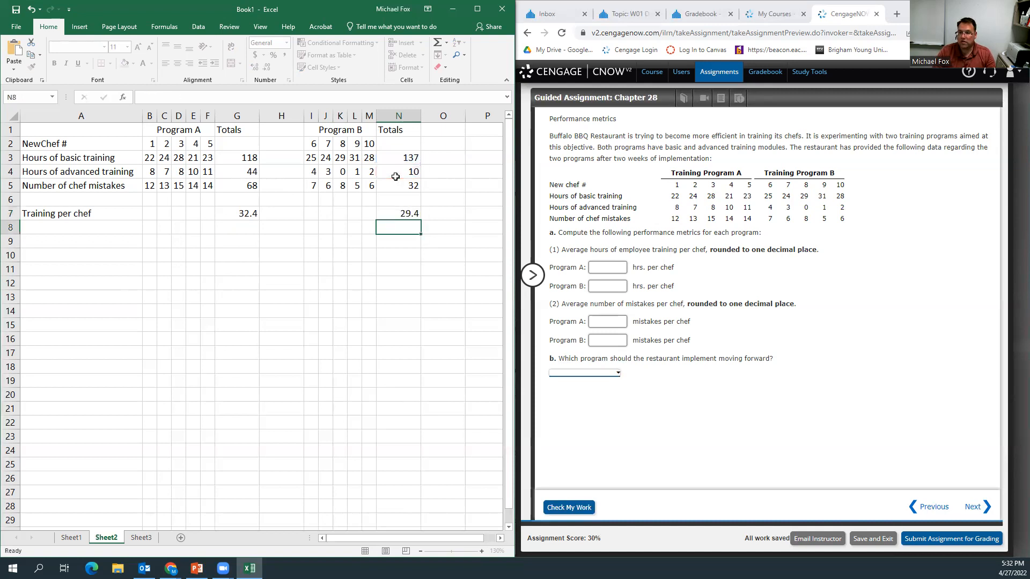
# Step: In the CengageNOW assignment, enter the average training hours per chef as 32.4 for Program A and 29.4 for Program B
pyautogui.click(611, 268)
pyautogui.write('32.4')
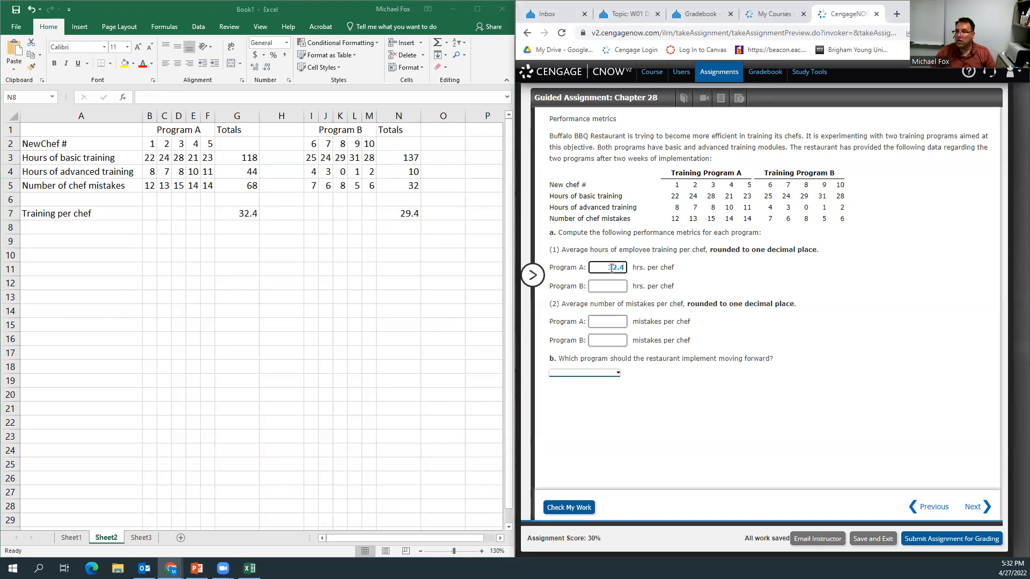
pyautogui.click(613, 284)
pyautogui.write('29.4')
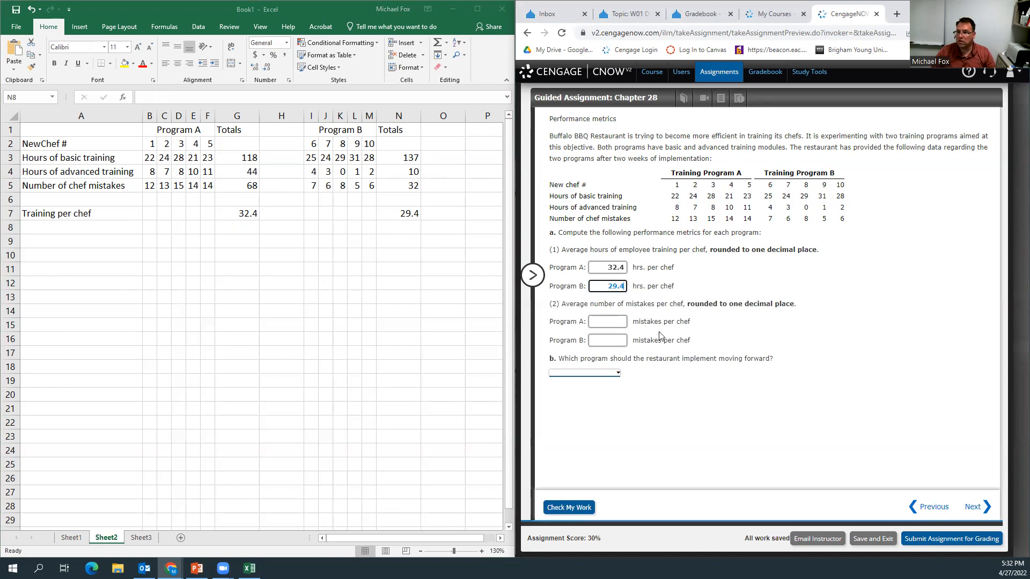
pyautogui.click(623, 323)
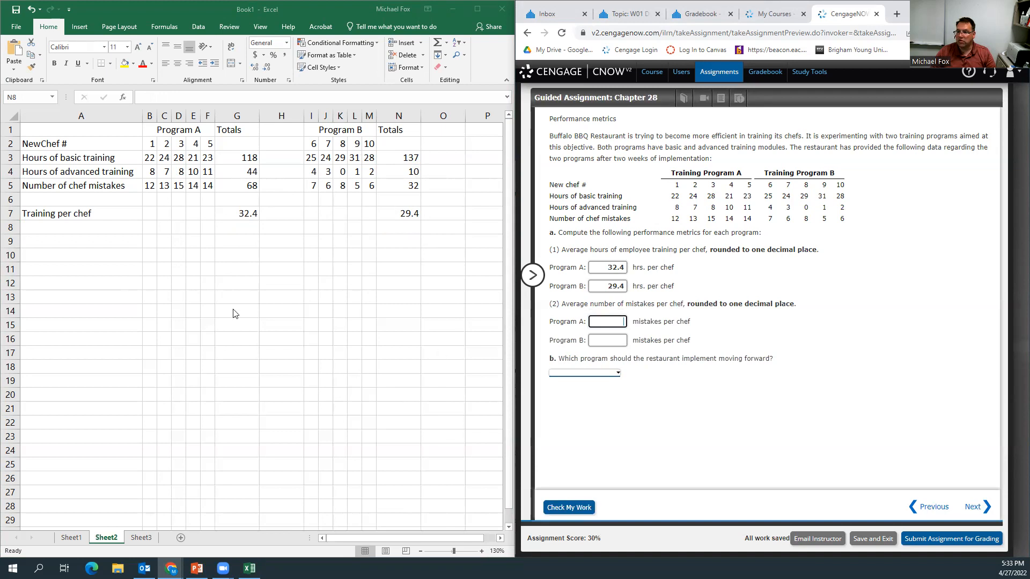
# Step: In Excel, label A8 "Mistakes per chef" and compute Program A's value in G8 as =G5/5
pyautogui.click(41, 232)
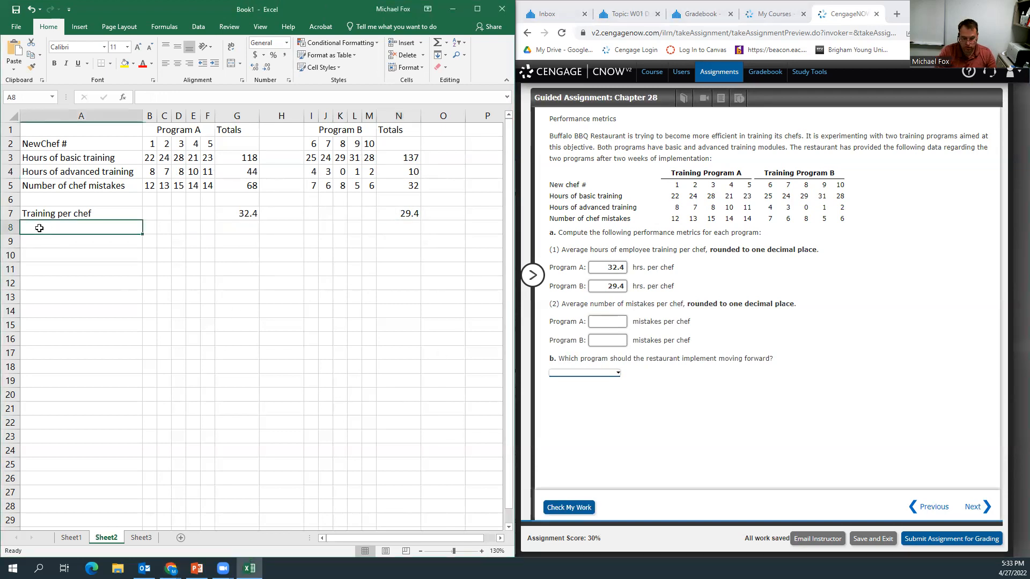
pyautogui.write('Mistakes per chef')
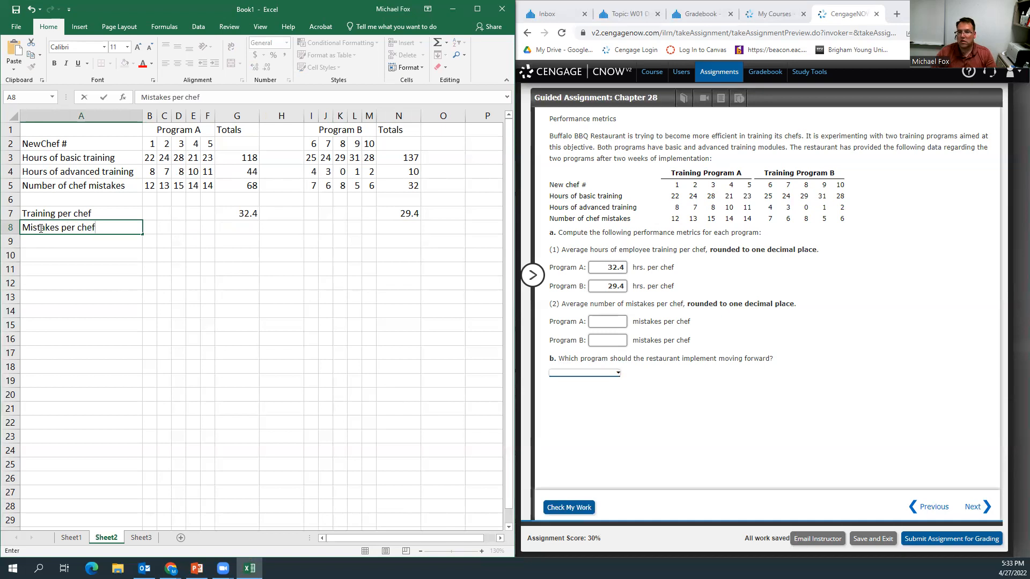
pyautogui.press('Tab')
pyautogui.press('Right')
pyautogui.press('Right')
pyautogui.press('Right')
pyautogui.press('Right')
pyautogui.press('Right')
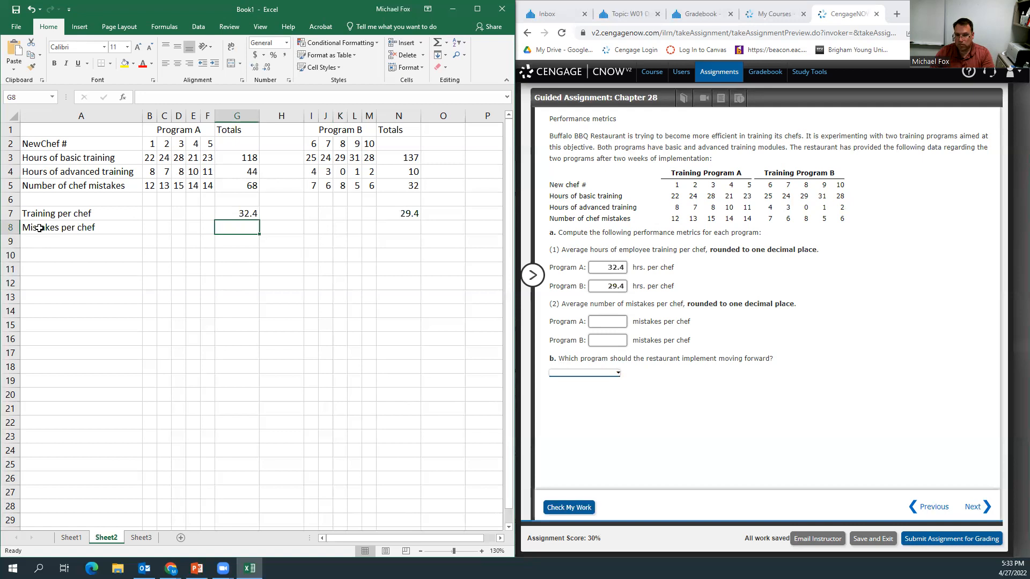
pyautogui.write('=')
pyautogui.click(247, 185)
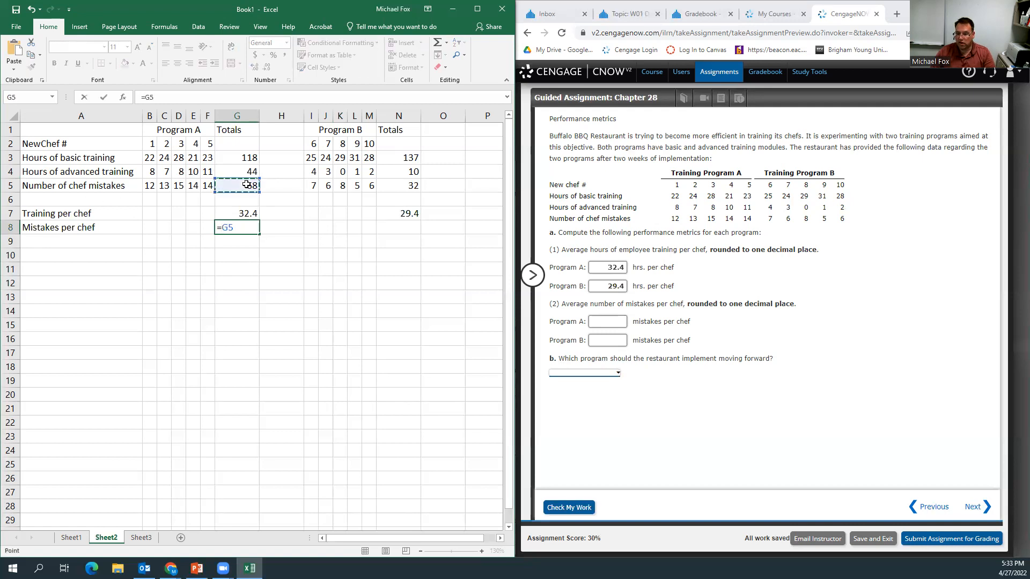
pyautogui.write('/5')
pyautogui.press('Return')
# Step: Compute Program B's mistakes per chef in N8 as =N5/5
pyautogui.click(408, 229)
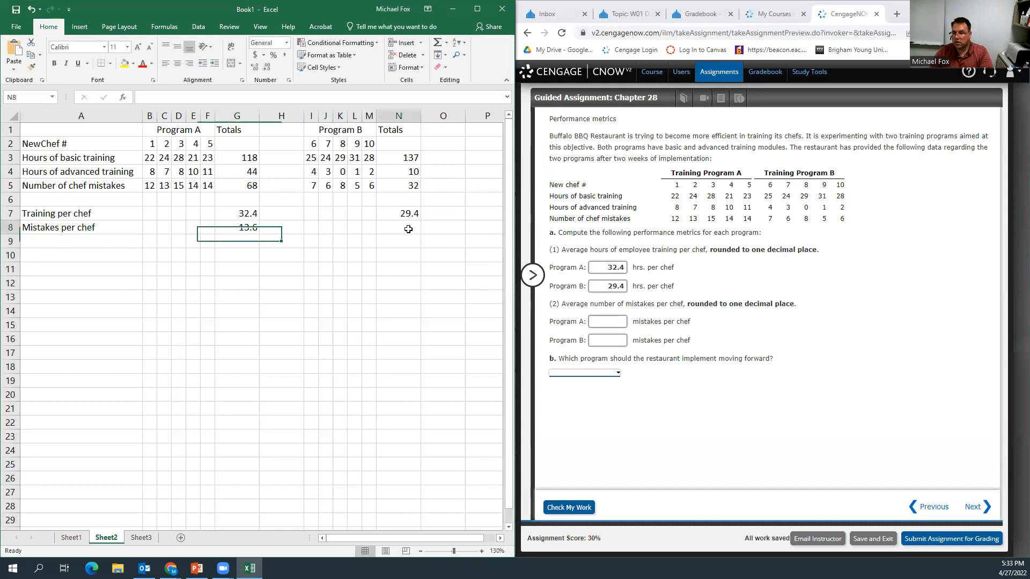
pyautogui.write('=')
pyautogui.click(409, 187)
pyautogui.write('/5')
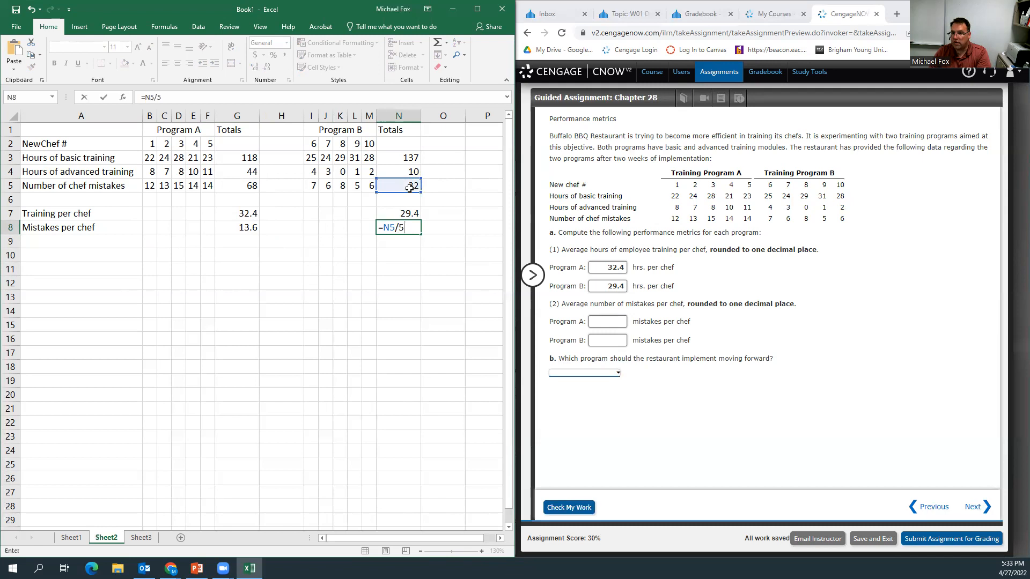
pyautogui.press('Return')
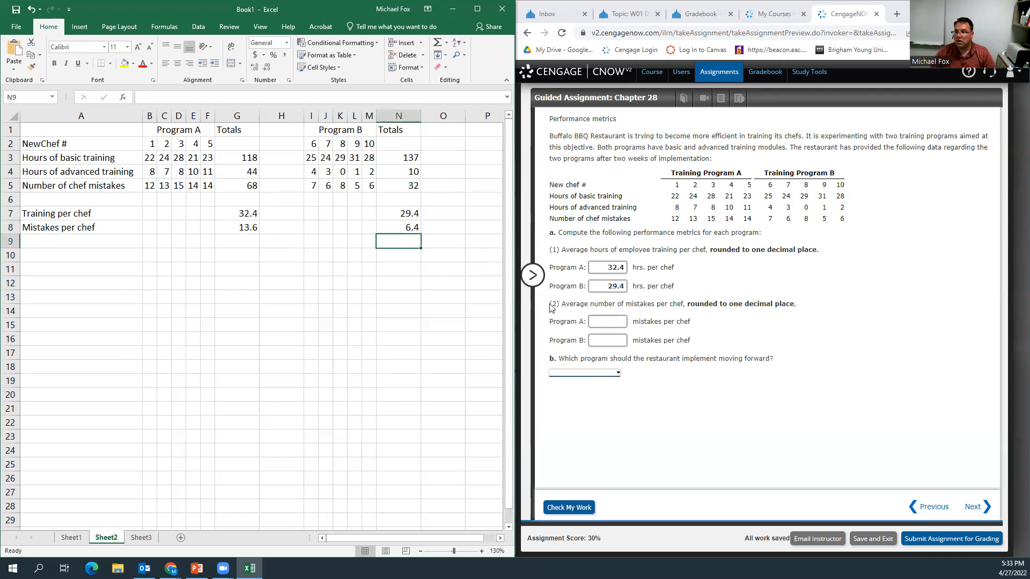
# Step: In the assignment, enter the average mistakes per chef as 13.6 for Program A and 6.4 for Program B
pyautogui.click(605, 324)
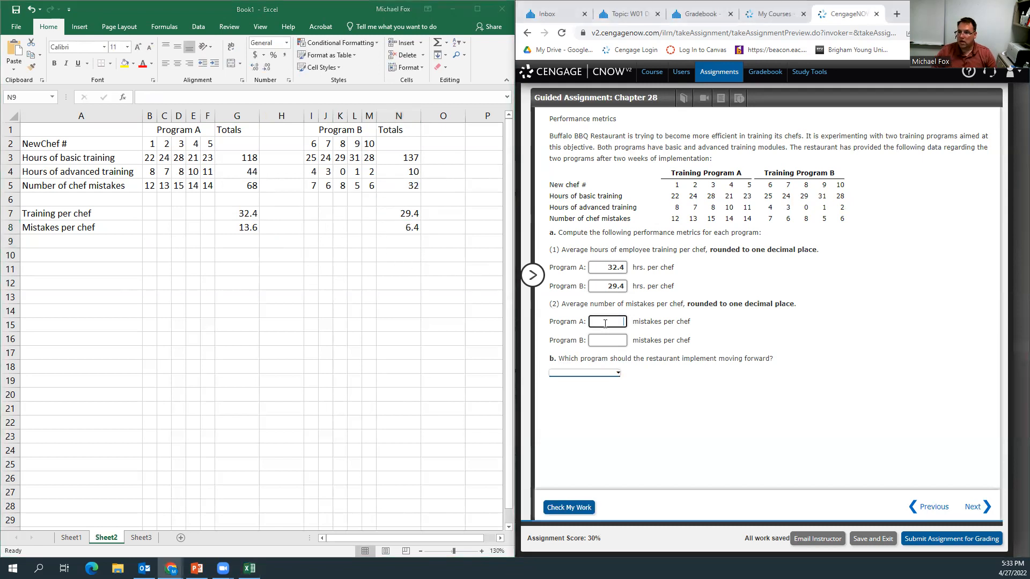
pyautogui.write('.6')
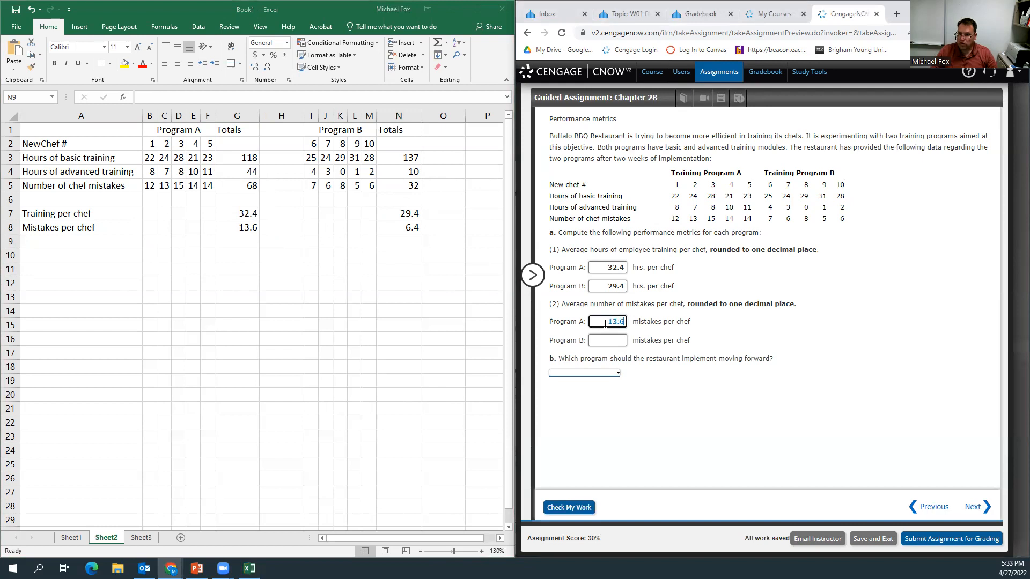
pyautogui.click(601, 340)
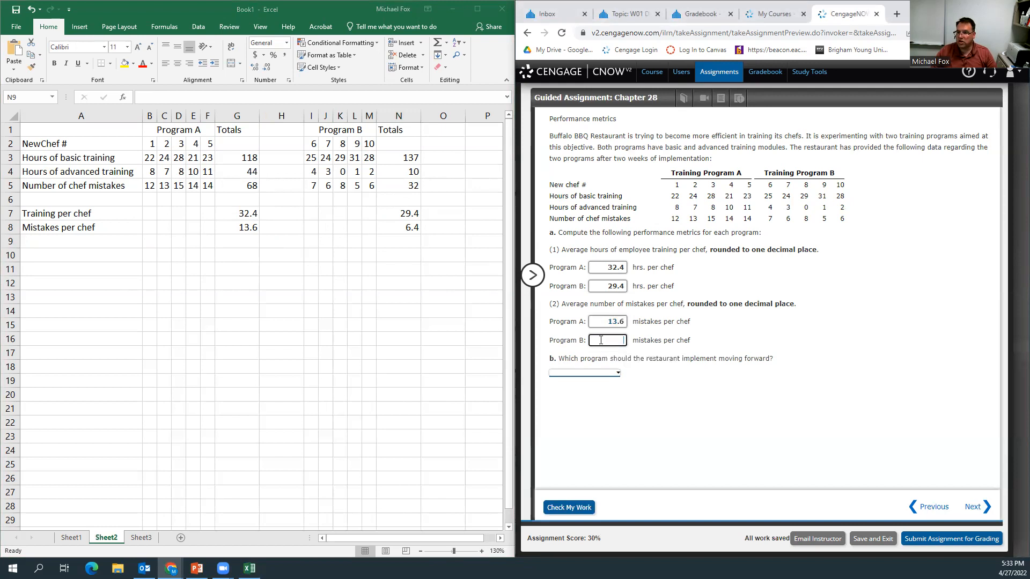
pyautogui.write('6.4')
pyautogui.click(682, 402)
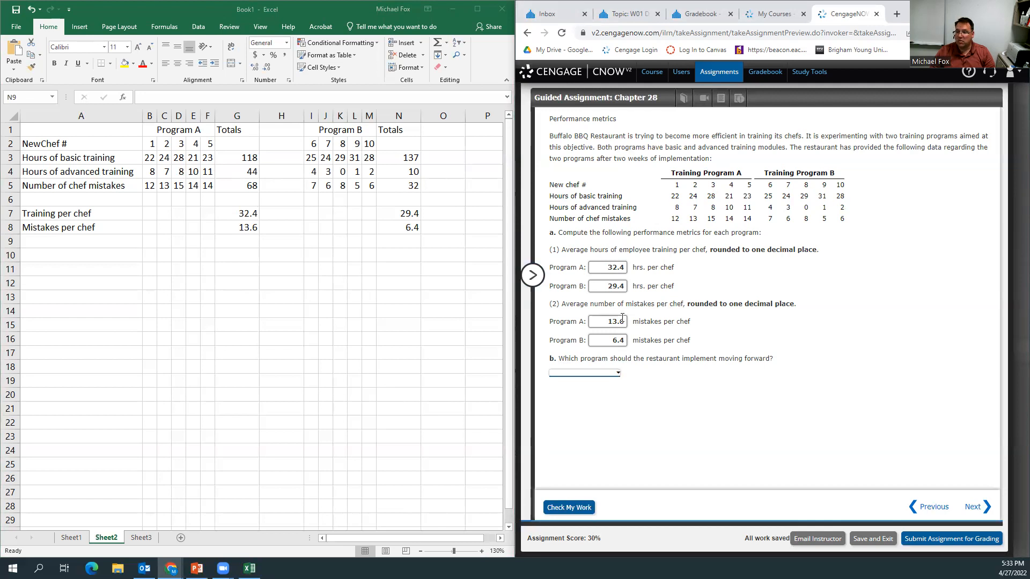
# Step: Choose Program B as the program to implement moving forward, and check the question's answers
pyautogui.click(600, 375)
pyautogui.click(589, 396)
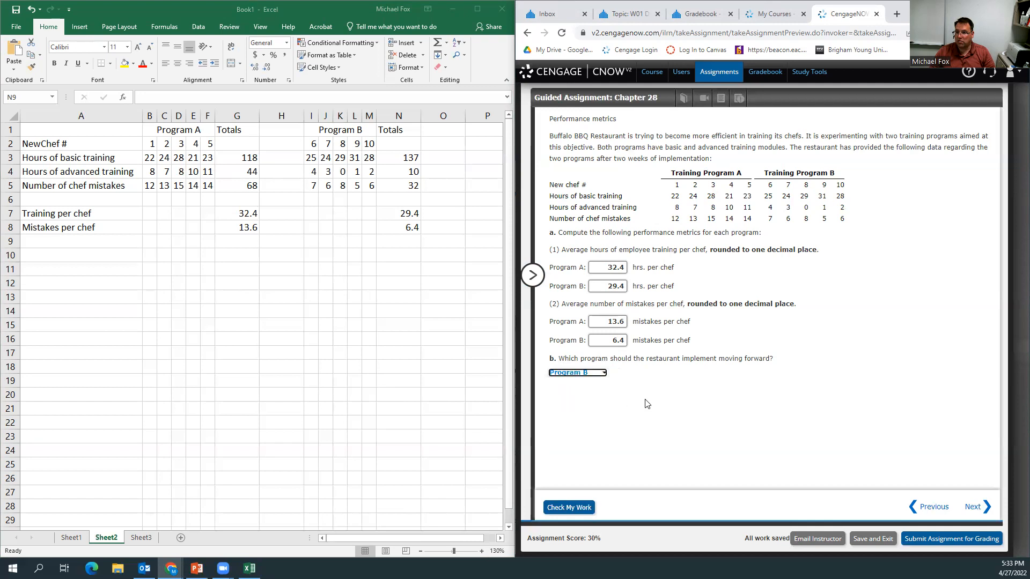
pyautogui.click(569, 507)
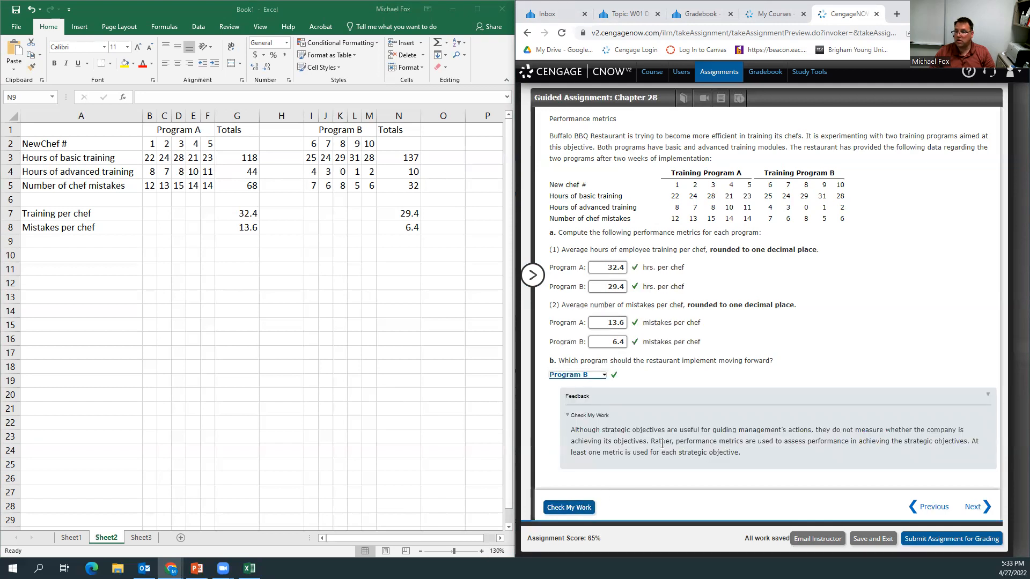
# Step: Advance the assignment to the next question and open Sheet3 in the Excel workbook
pyautogui.click(974, 507)
pyautogui.click(146, 537)
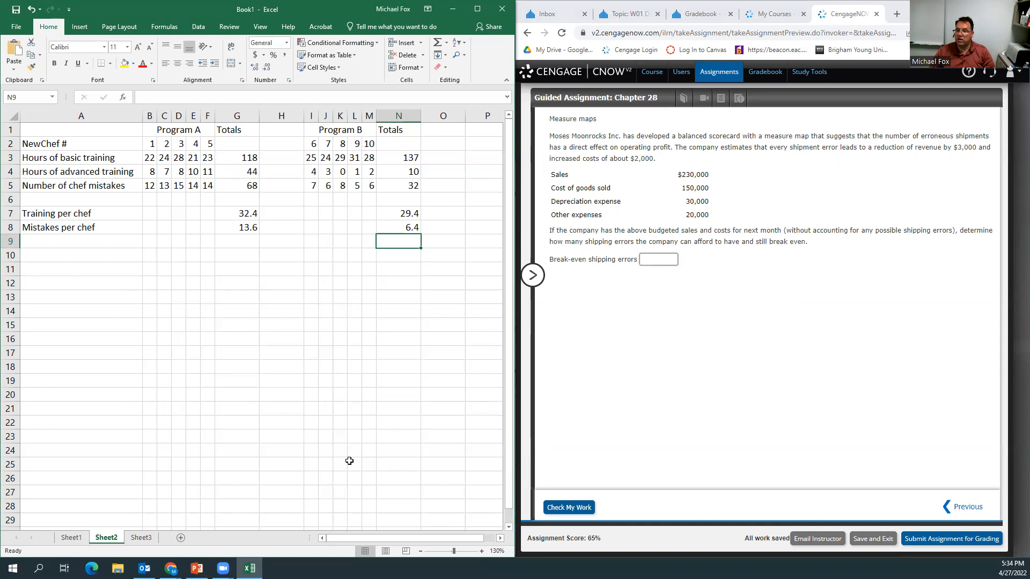
pyautogui.click(143, 538)
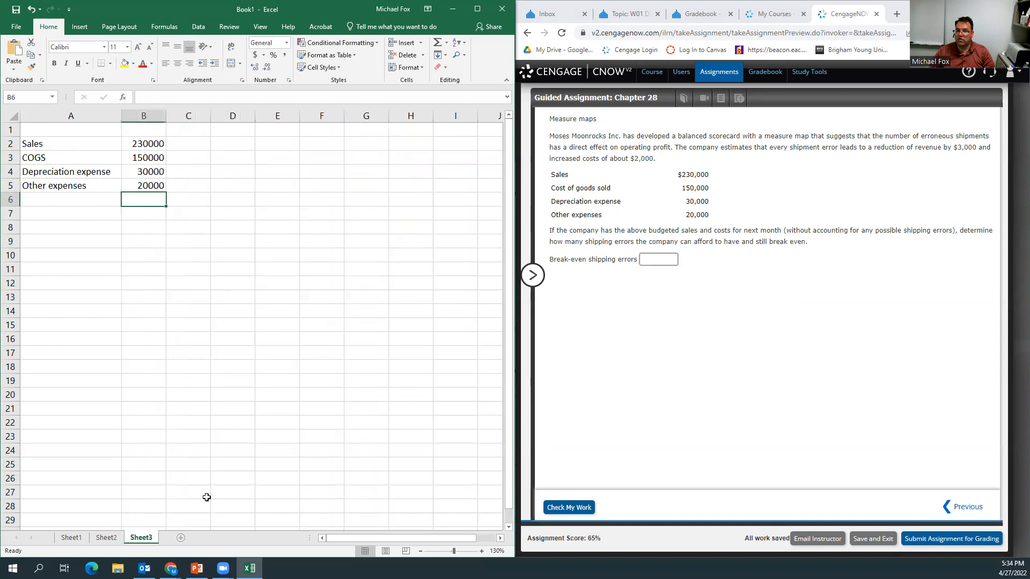
# Step: Add an "Errors" heading in A7 and a "Reduction of revenue" row beneath it with 3000 in B8
pyautogui.click(44, 215)
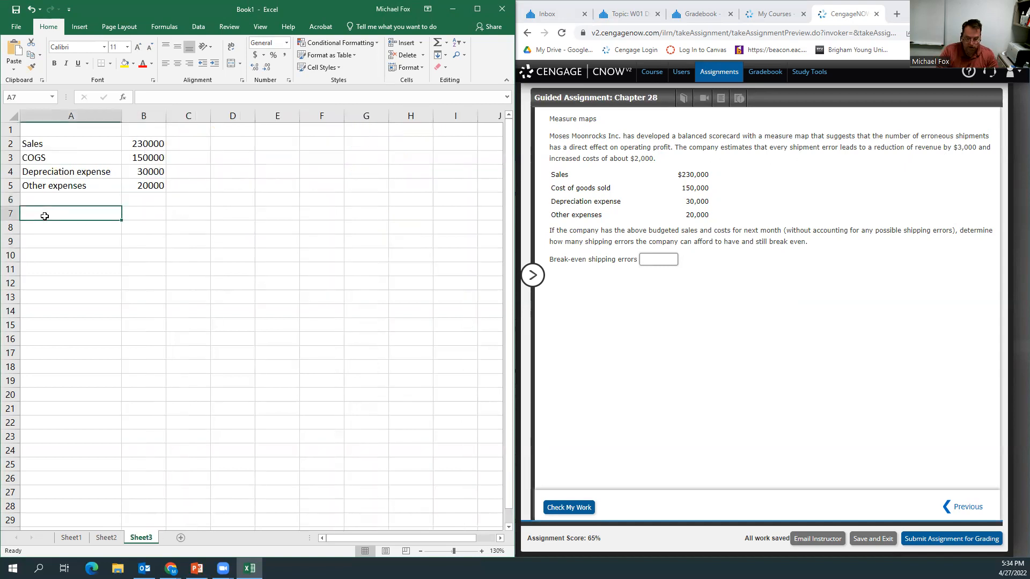
pyautogui.write('Error')
pyautogui.press('Return')
pyautogui.write('Re')
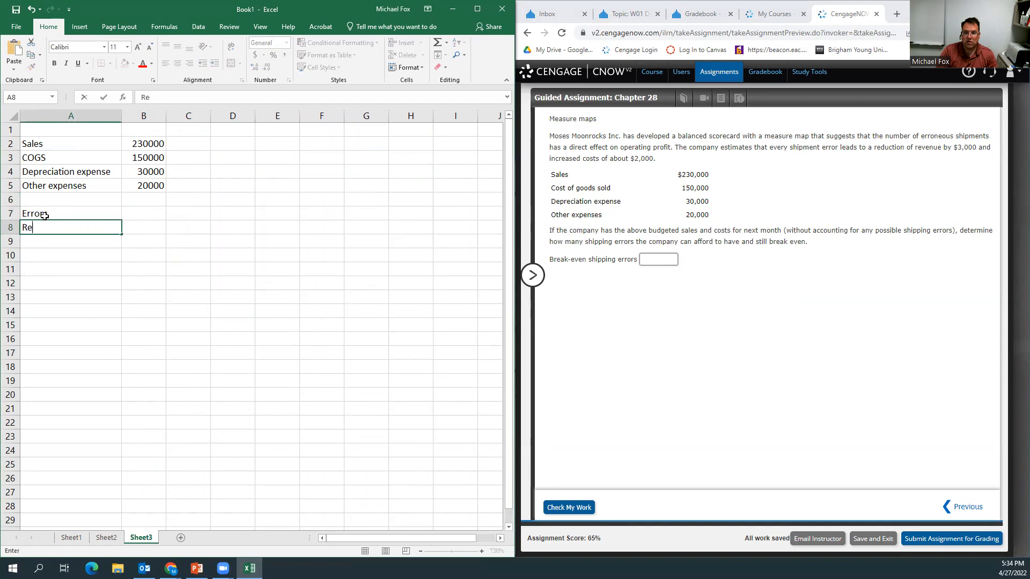
pyautogui.write('duction of revenue')
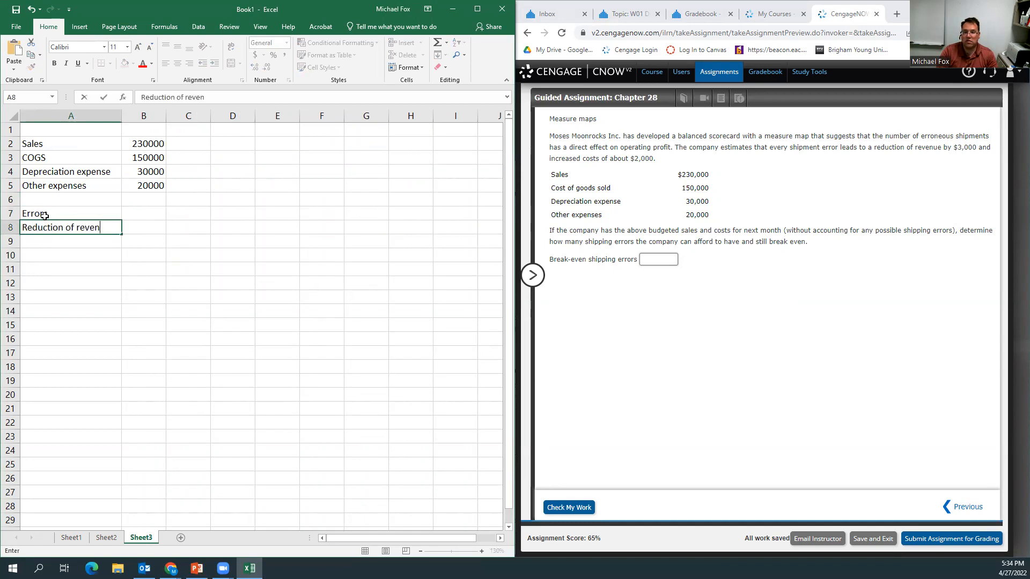
pyautogui.press('Tab')
pyautogui.write('3000')
pyautogui.press('Return')
# Step: Add an "Increased costs" row with 2000 in B9, and label A10 "Total cost of errors"
pyautogui.write('Increased costs')
pyautogui.press('Tab')
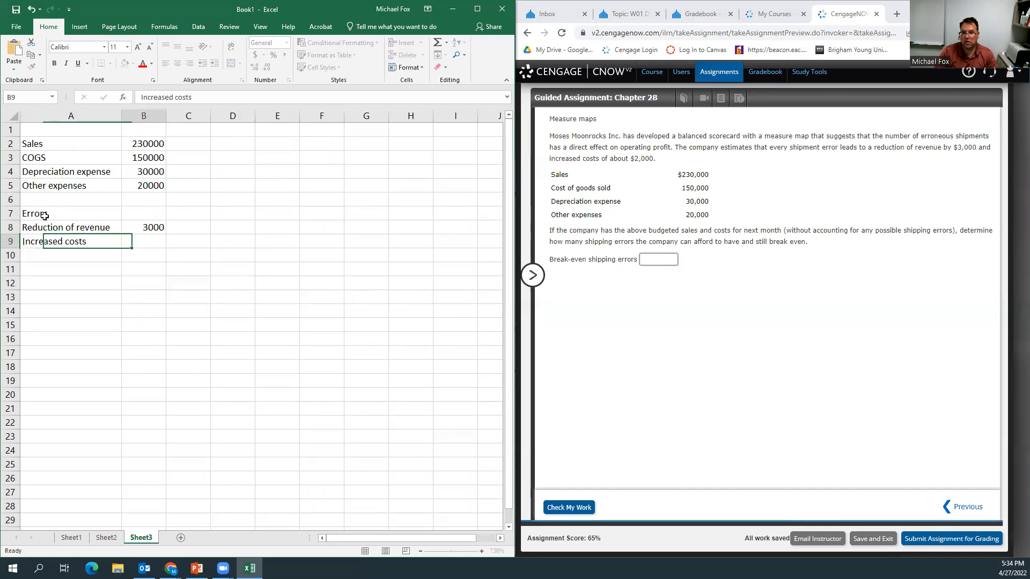
pyautogui.write('2000')
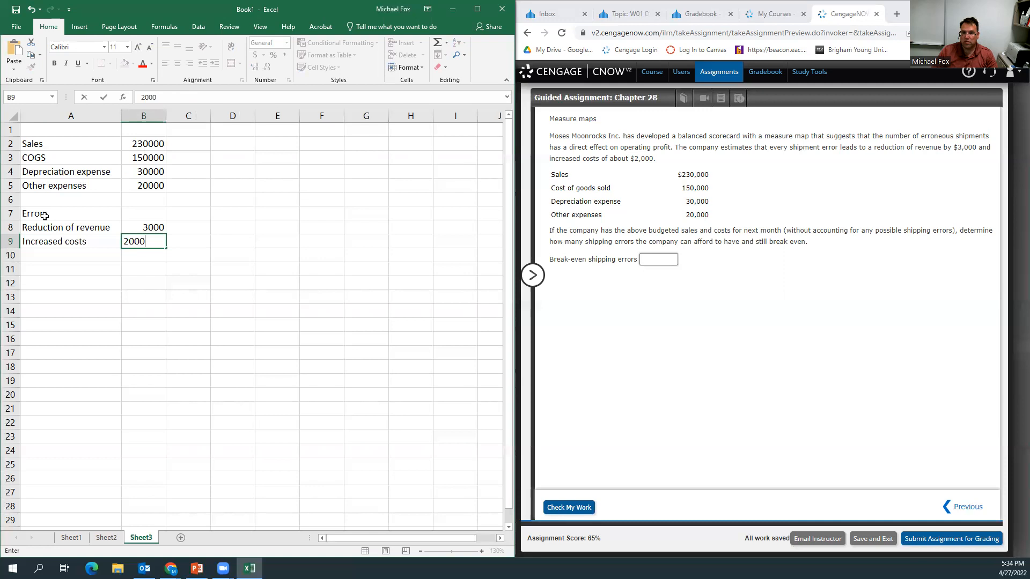
pyautogui.press('Return')
pyautogui.write('Total cost of e')
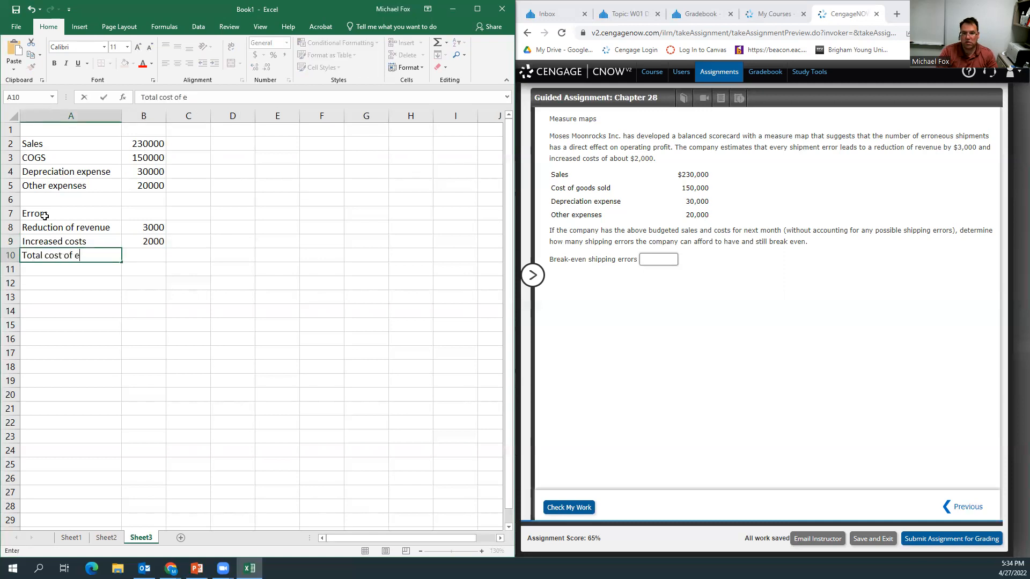
pyautogui.write('rrors')
pyautogui.press('Tab')
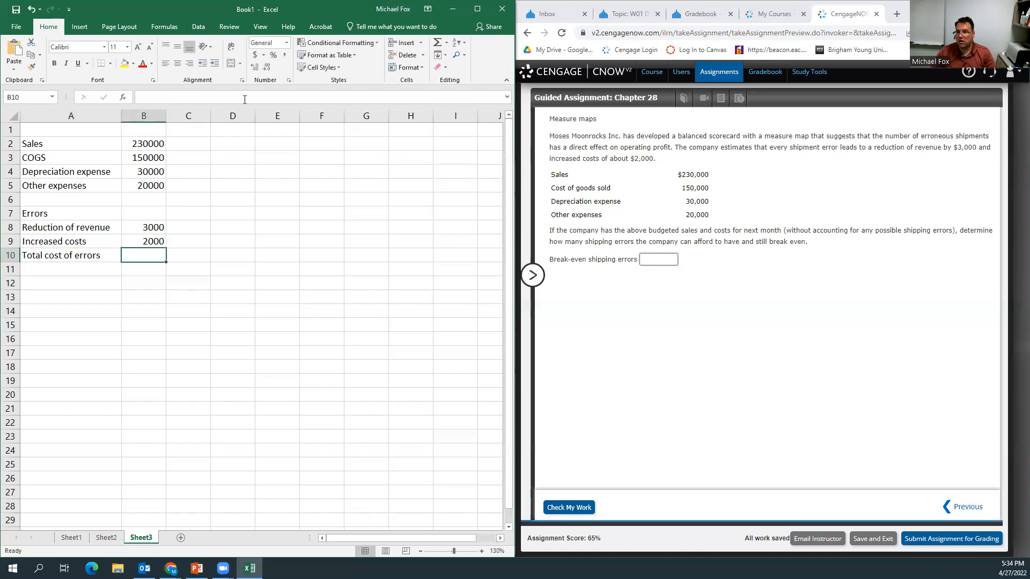
# Step: Sum the two error costs in B10, and move the Errors block down two rows so it starts in A9
pyautogui.click(438, 47)
pyautogui.press('Return')
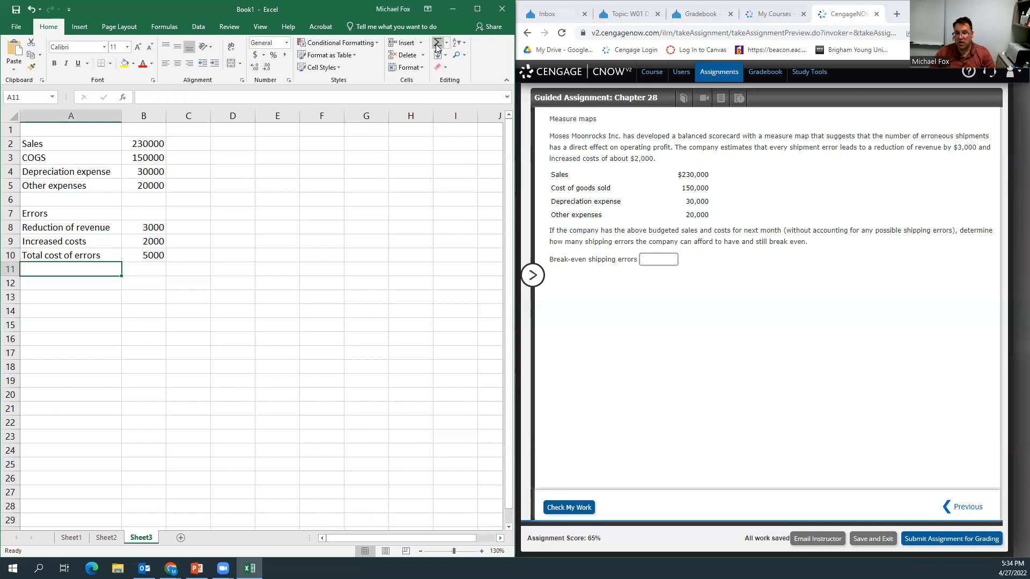
pyautogui.moveTo(65, 213); pyautogui.dragTo(133, 290)
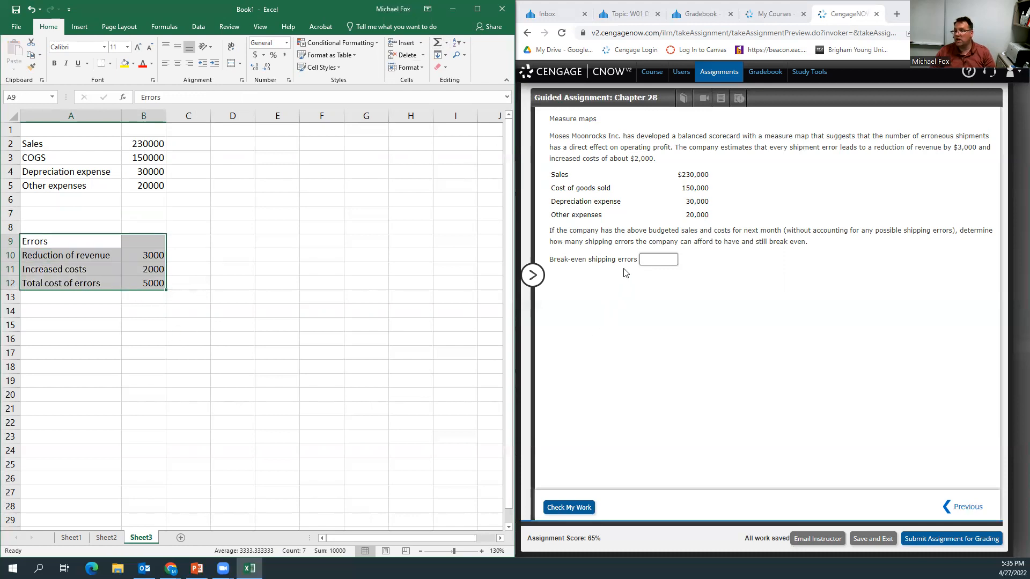
pyautogui.click(144, 144)
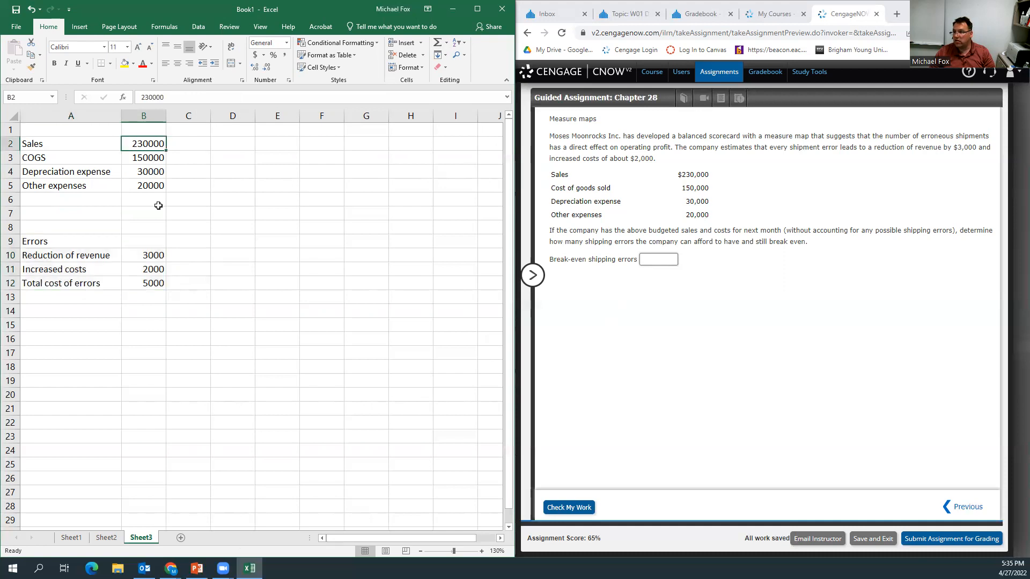
pyautogui.press('Down')
pyautogui.press('Down')
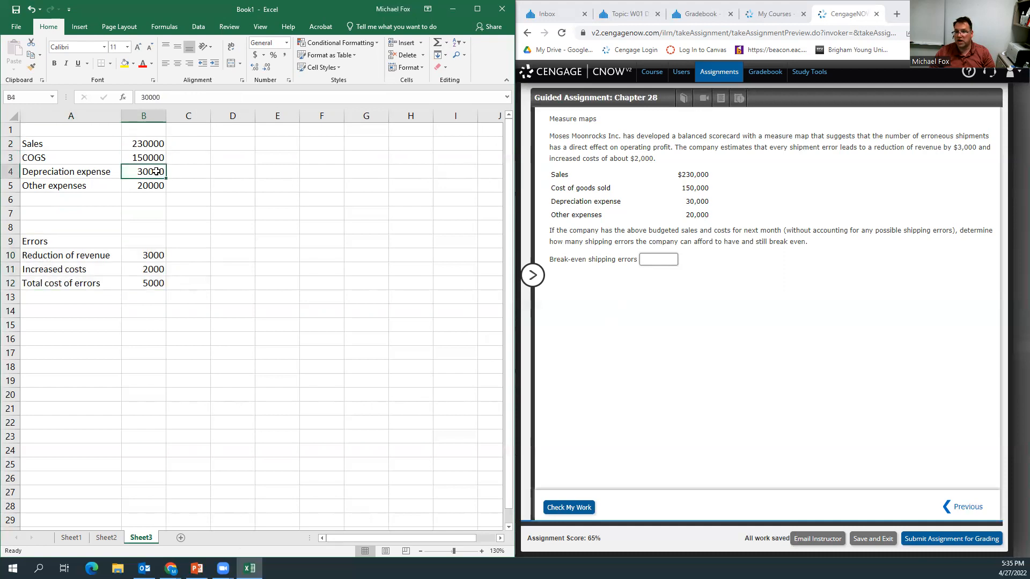
pyautogui.press('Down')
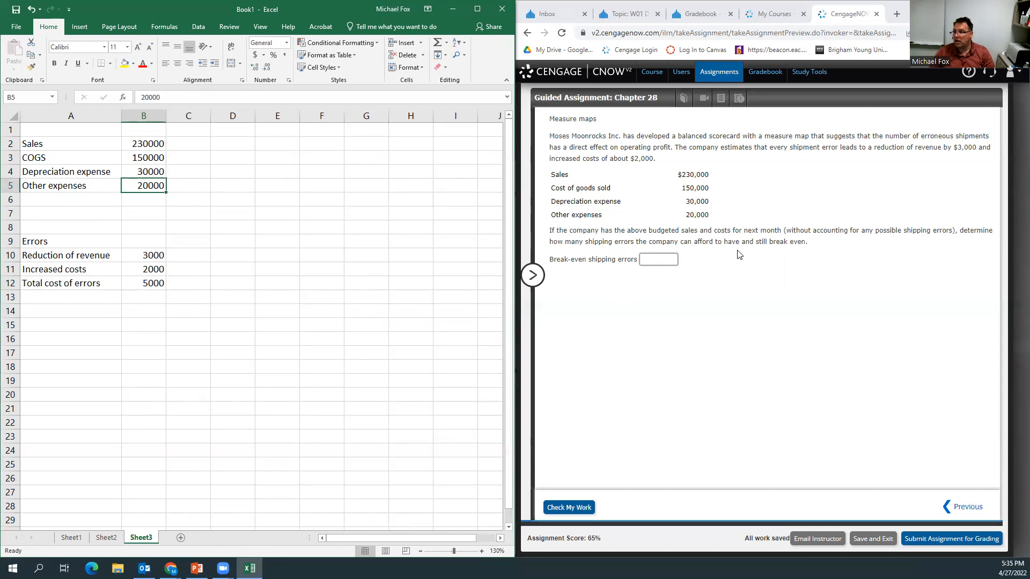
# Step: Add a "Net Income" row in A6 and calculate it in B6 with =B2-B3-B4-B5
pyautogui.click(59, 197)
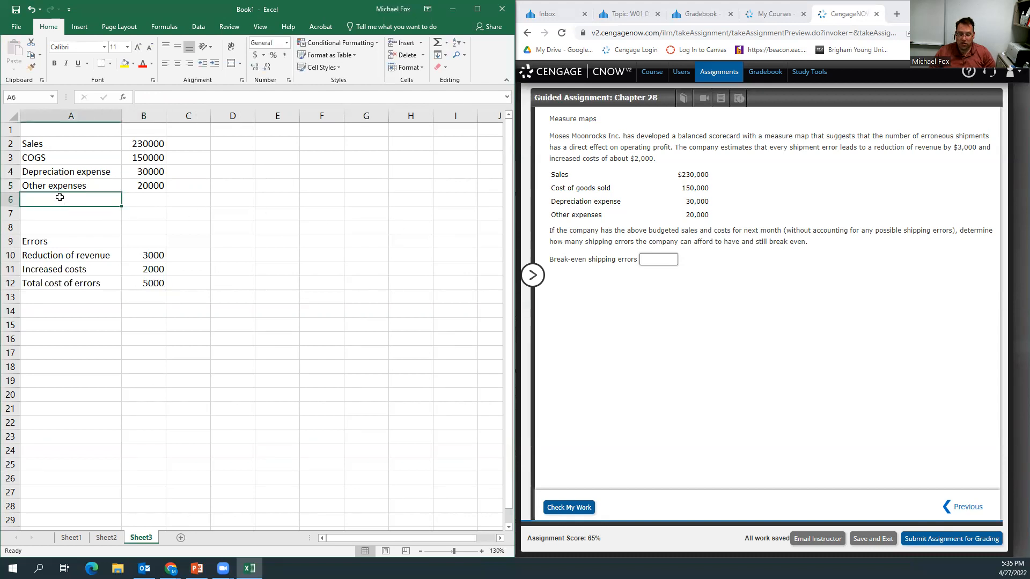
pyautogui.write('Net Income')
pyautogui.press('Tab')
pyautogui.write('=')
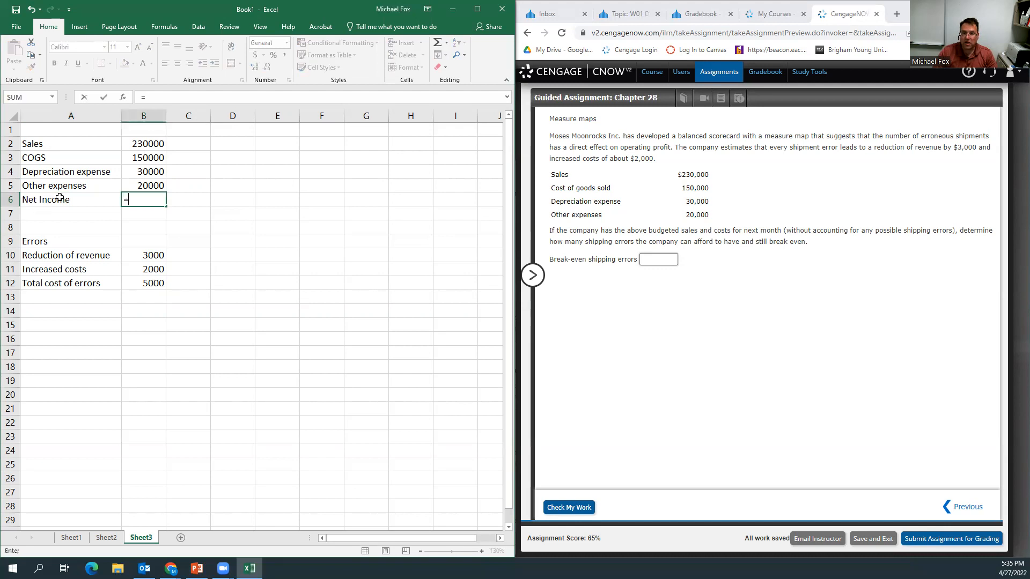
pyautogui.click(148, 141)
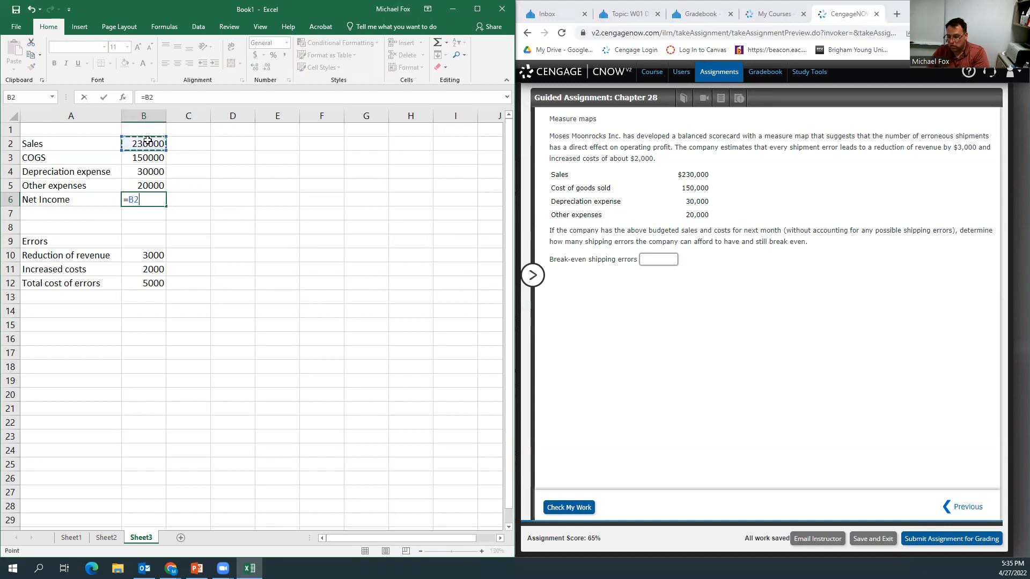
pyautogui.write('-')
pyautogui.click(156, 157)
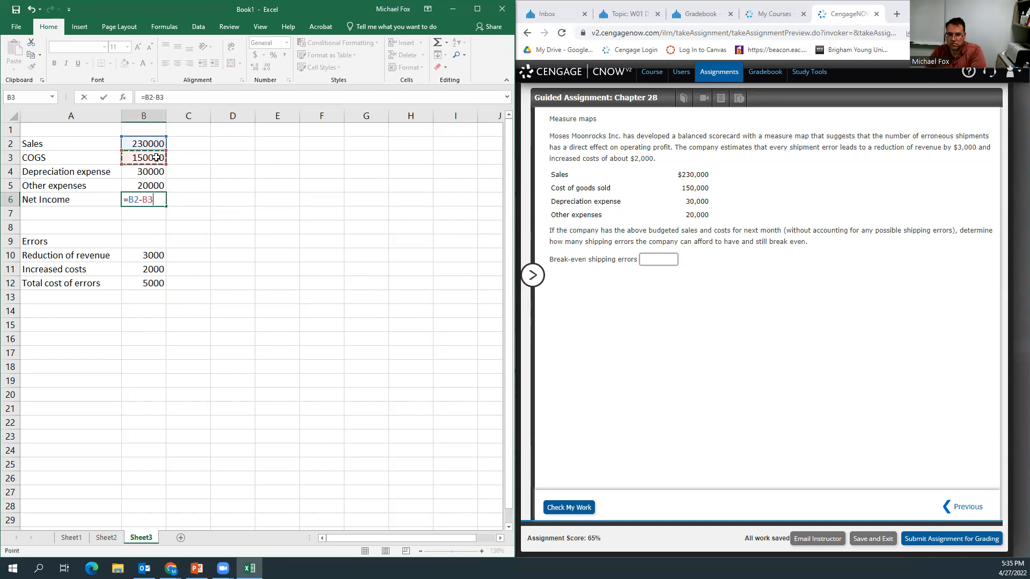
pyautogui.write('-')
pyautogui.click(156, 171)
pyautogui.write('-')
pyautogui.click(155, 185)
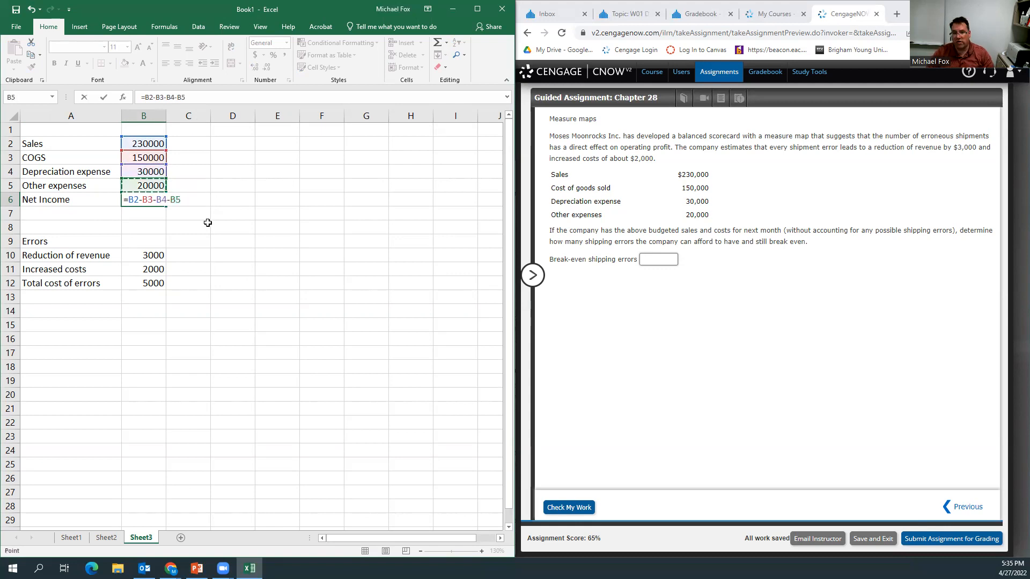
pyautogui.press('Return')
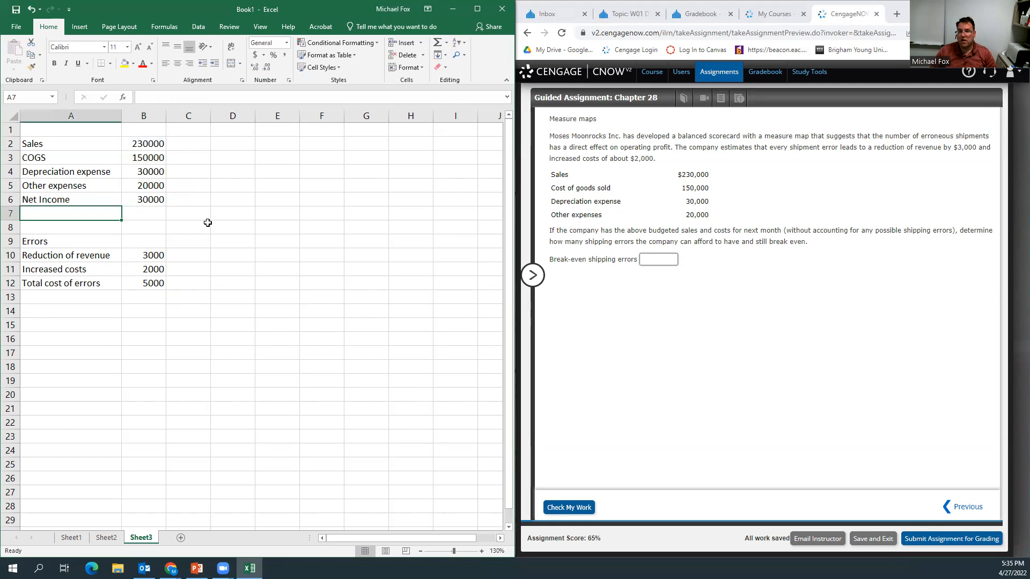
# Step: Label A14 "Break-even shipping errors" below the Errors block
pyautogui.click(142, 197)
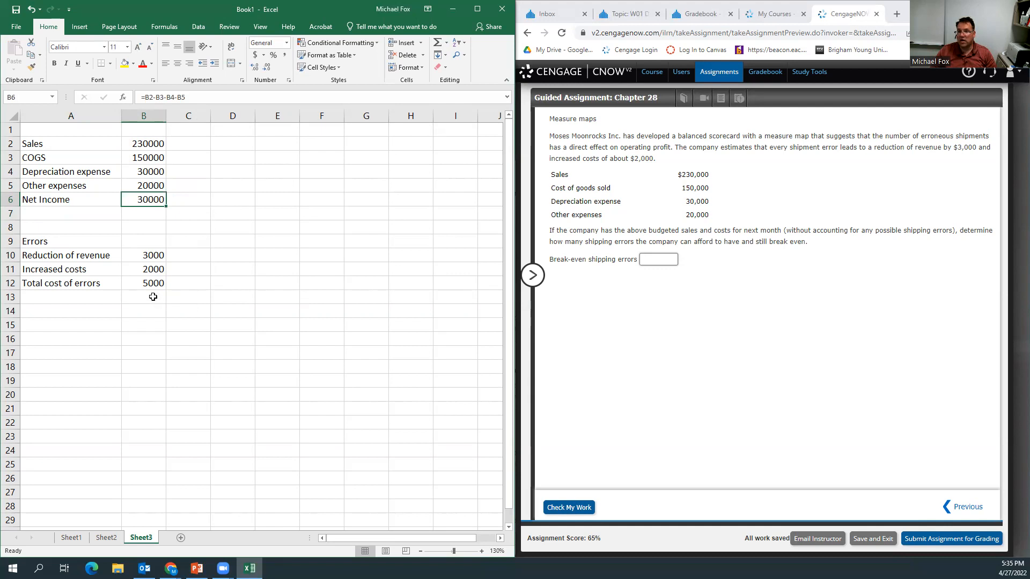
pyautogui.click(151, 284)
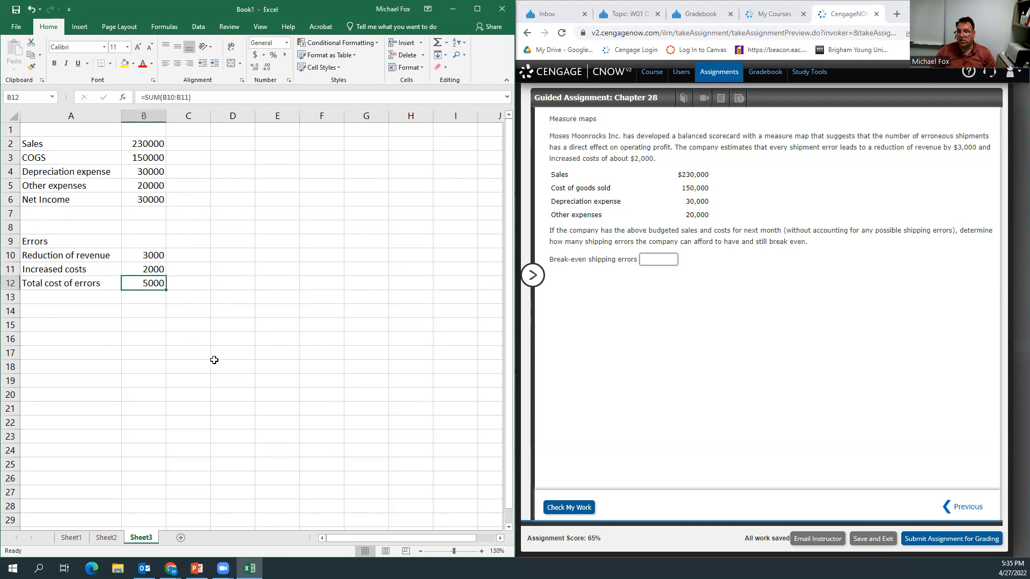
pyautogui.click(52, 312)
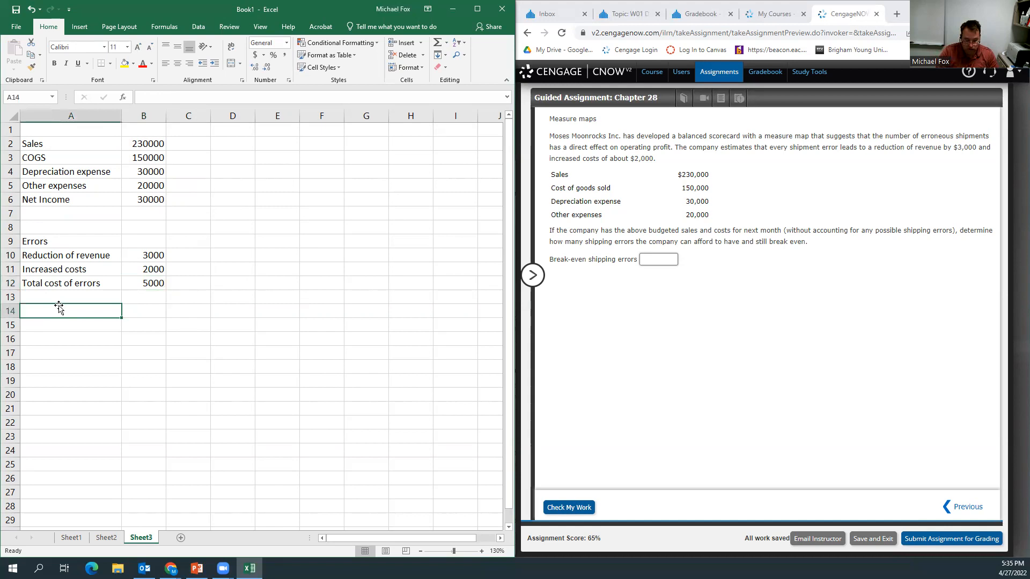
pyautogui.write('Break-even suip')
pyautogui.press('BackSpace')
pyautogui.press('BackSpace')
pyautogui.press('BackSpace')
pyautogui.write('hipping errors')
pyautogui.press('Tab')
# Step: Calculate the break-even shipping errors in B14 by dividing net income by the total cost of errors, =B6/B12
pyautogui.write('=')
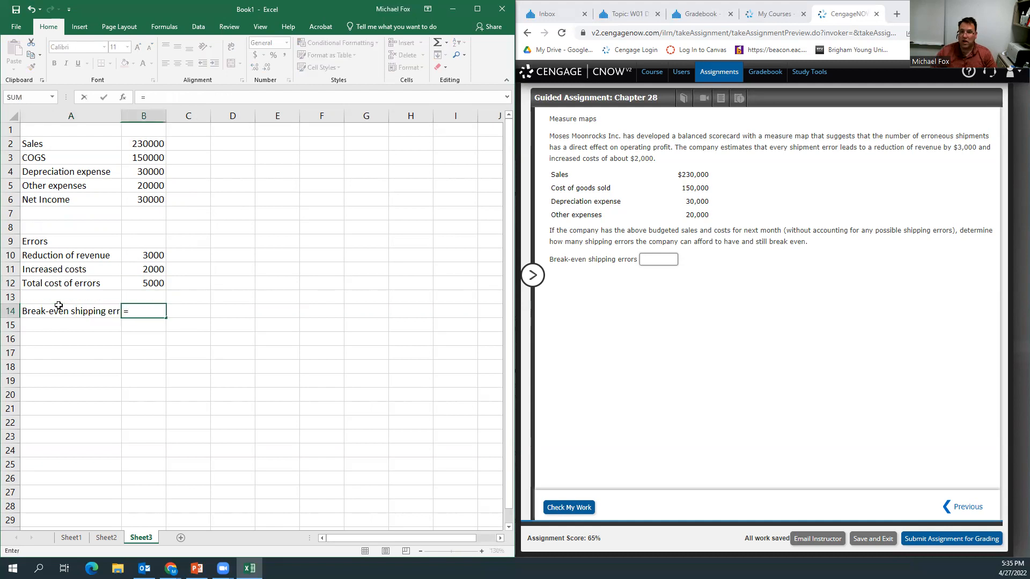
pyautogui.click(141, 198)
pyautogui.write('/')
pyautogui.click(148, 283)
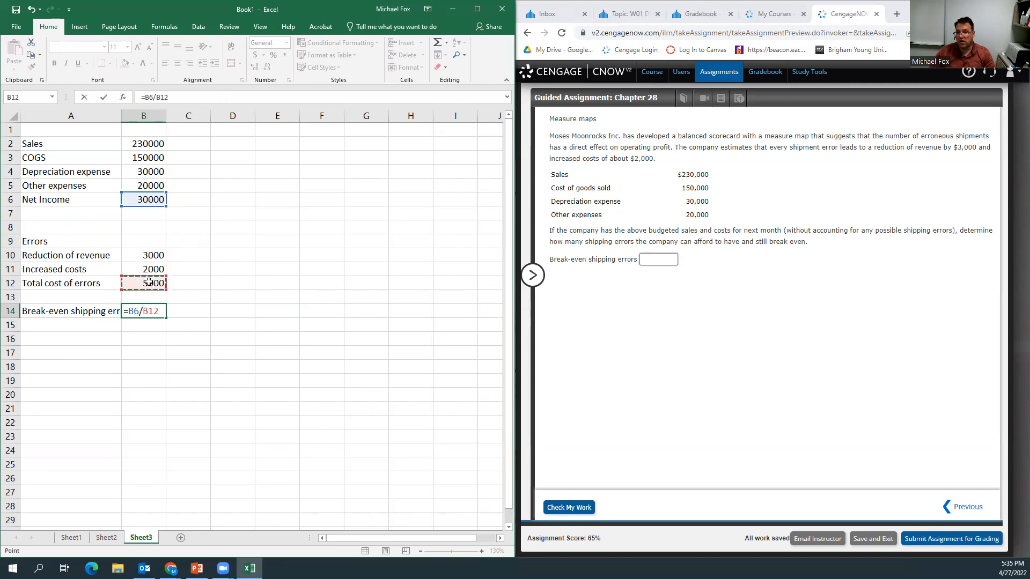
pyautogui.press('Return')
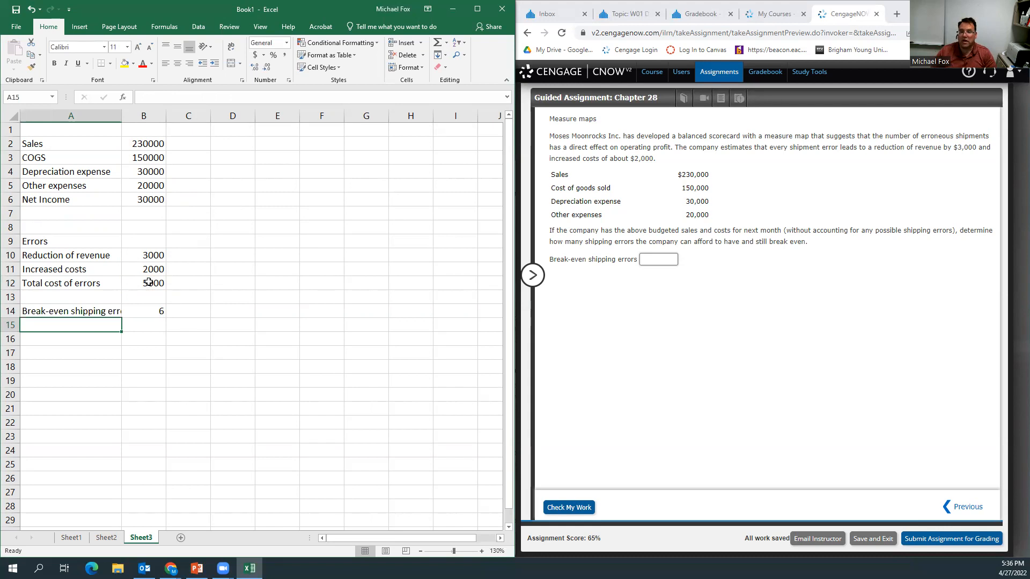
# Step: Enter 6 as the break-even shipping errors in the assignment question, and check the answer
pyautogui.click(155, 313)
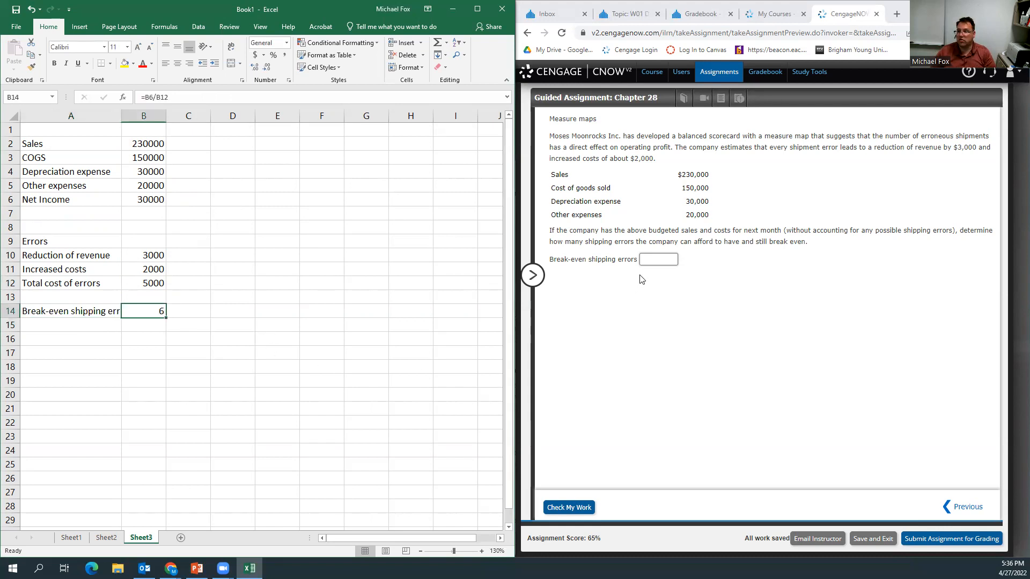
pyautogui.click(653, 262)
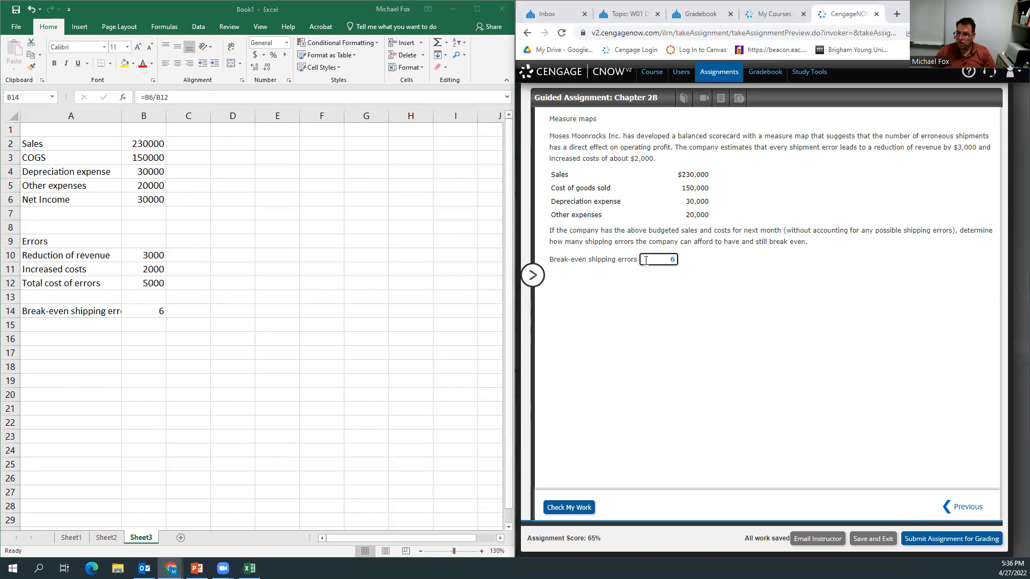
pyautogui.click(579, 508)
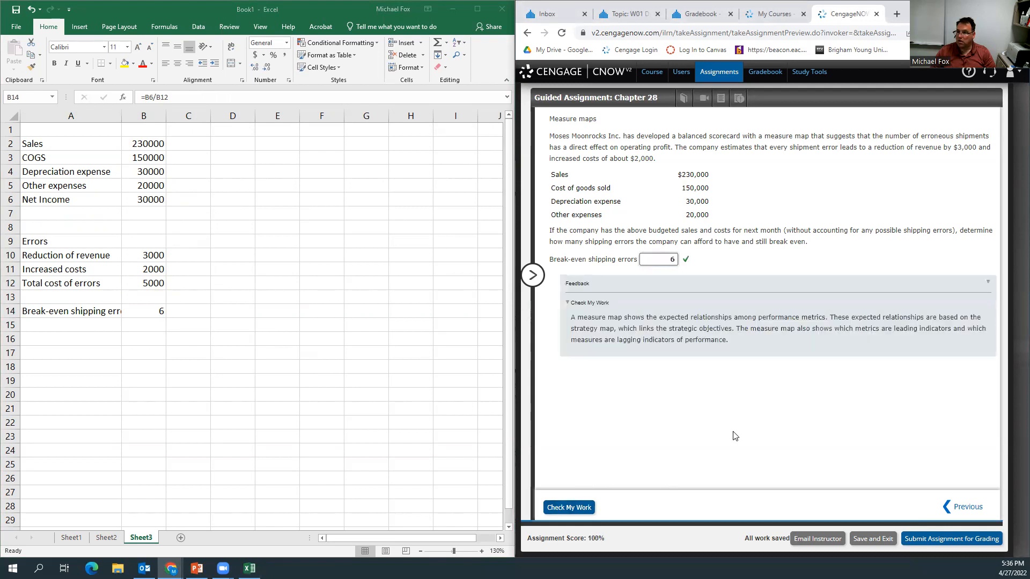